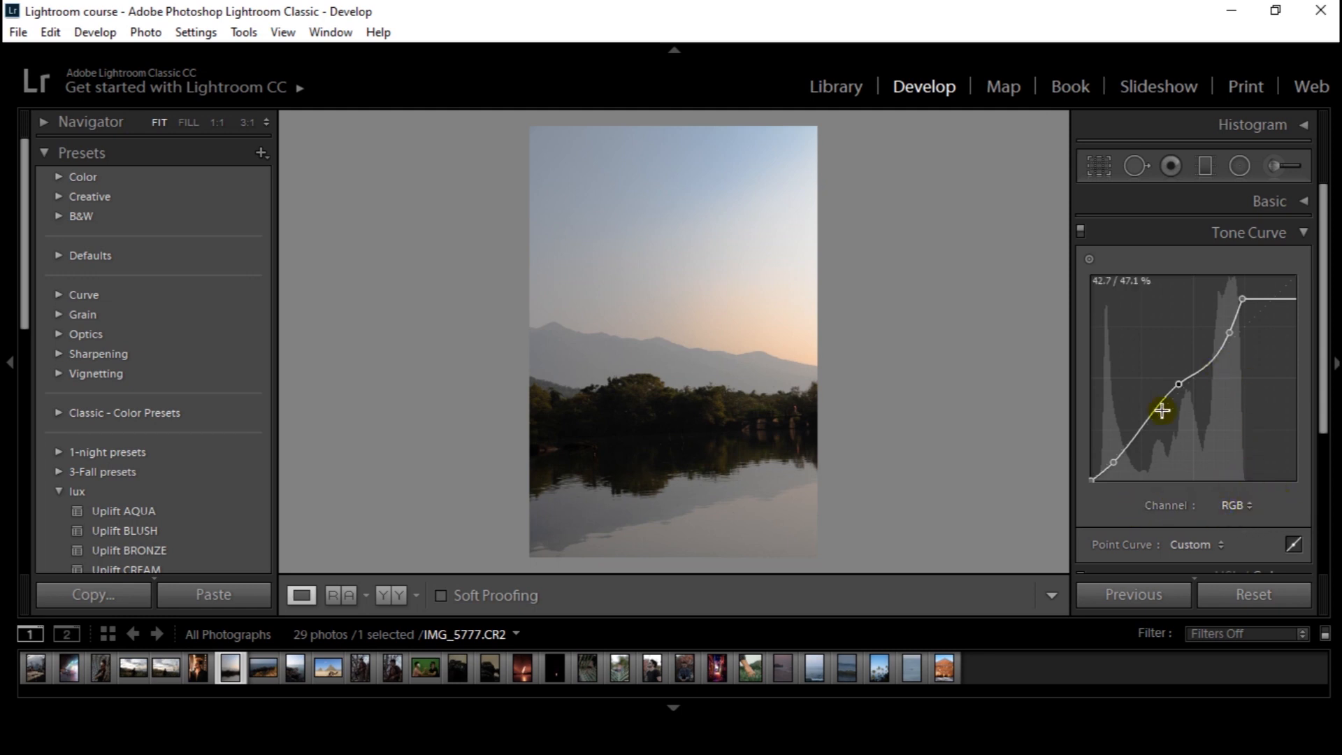
Look through the tone curve's Red, Green and Blue channels in turn
click(1244, 506)
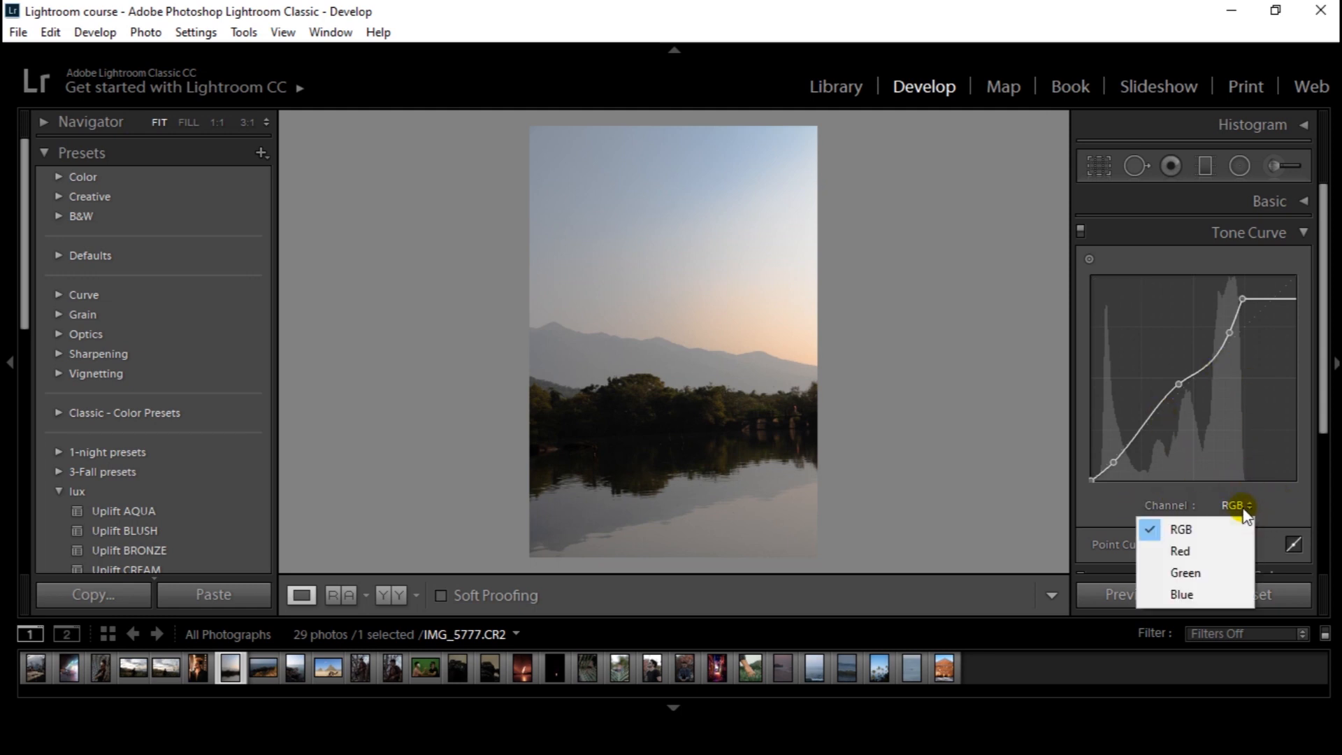
click(1243, 504)
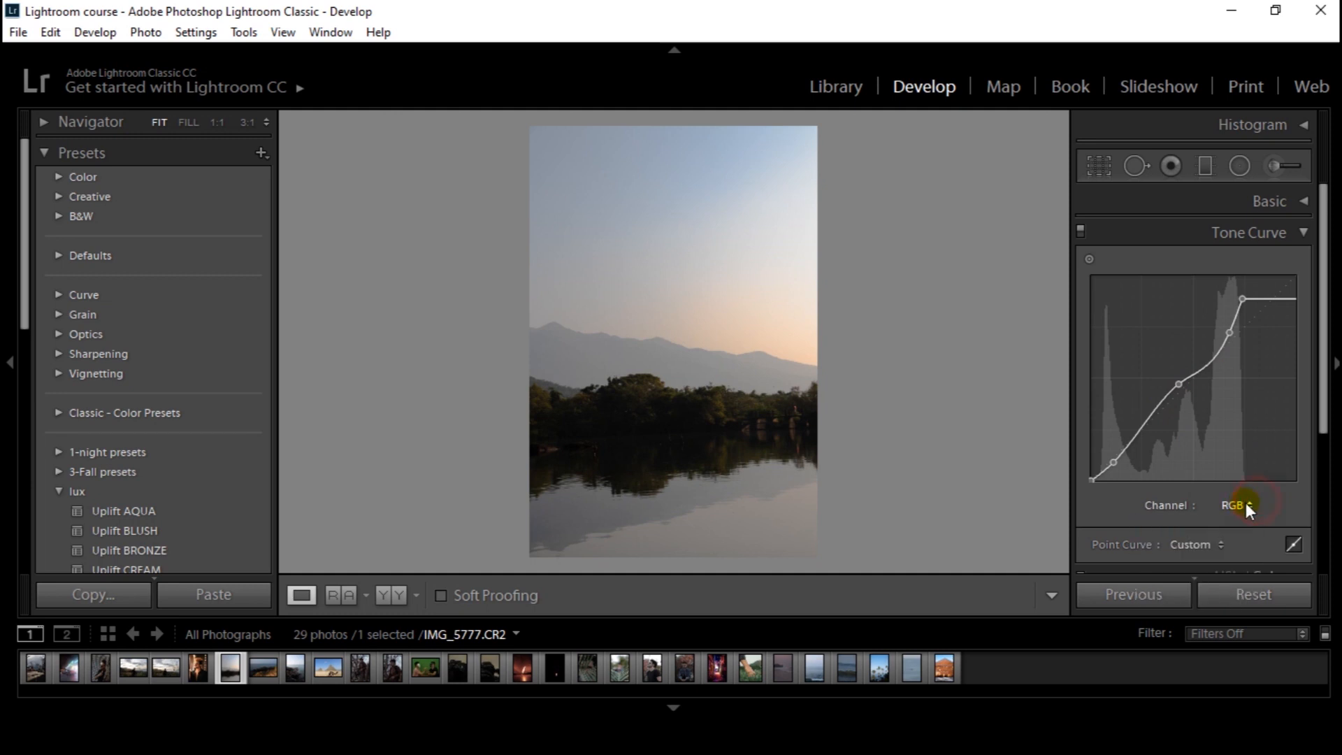
click(1243, 504)
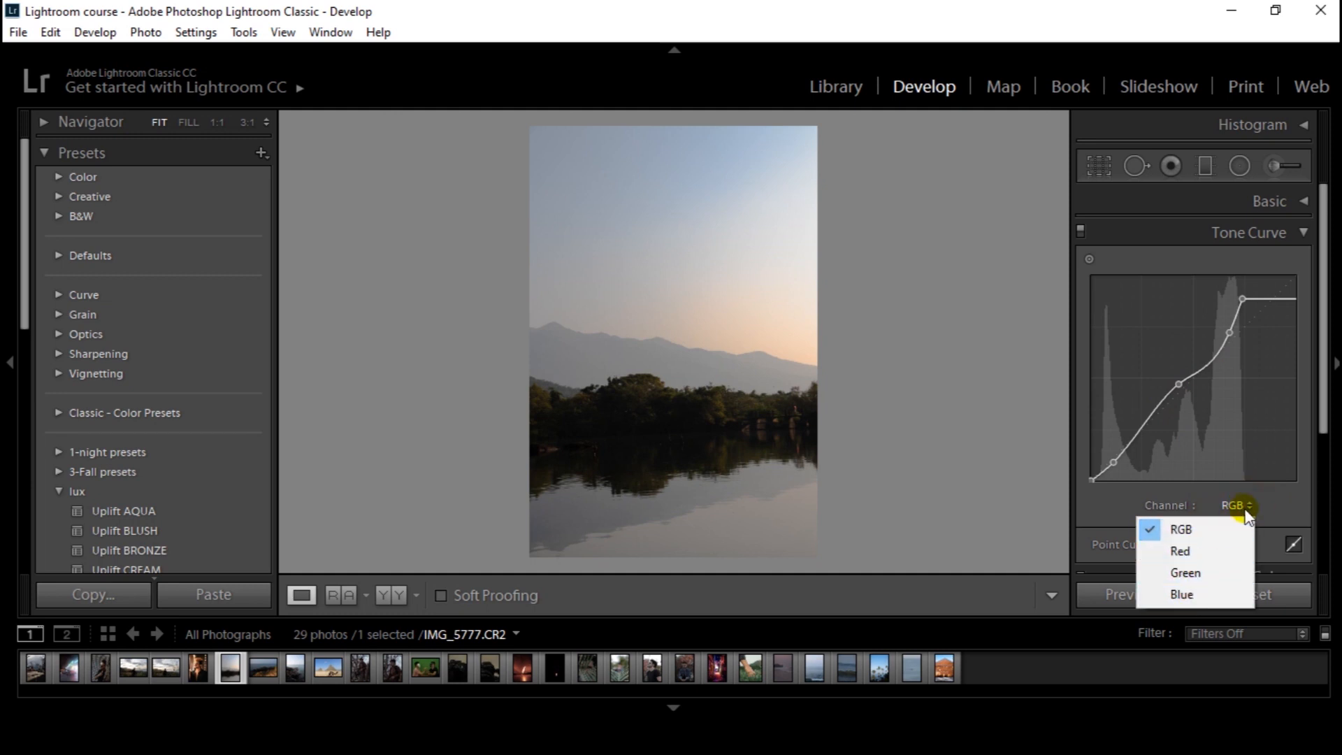
click(1186, 552)
click(1235, 504)
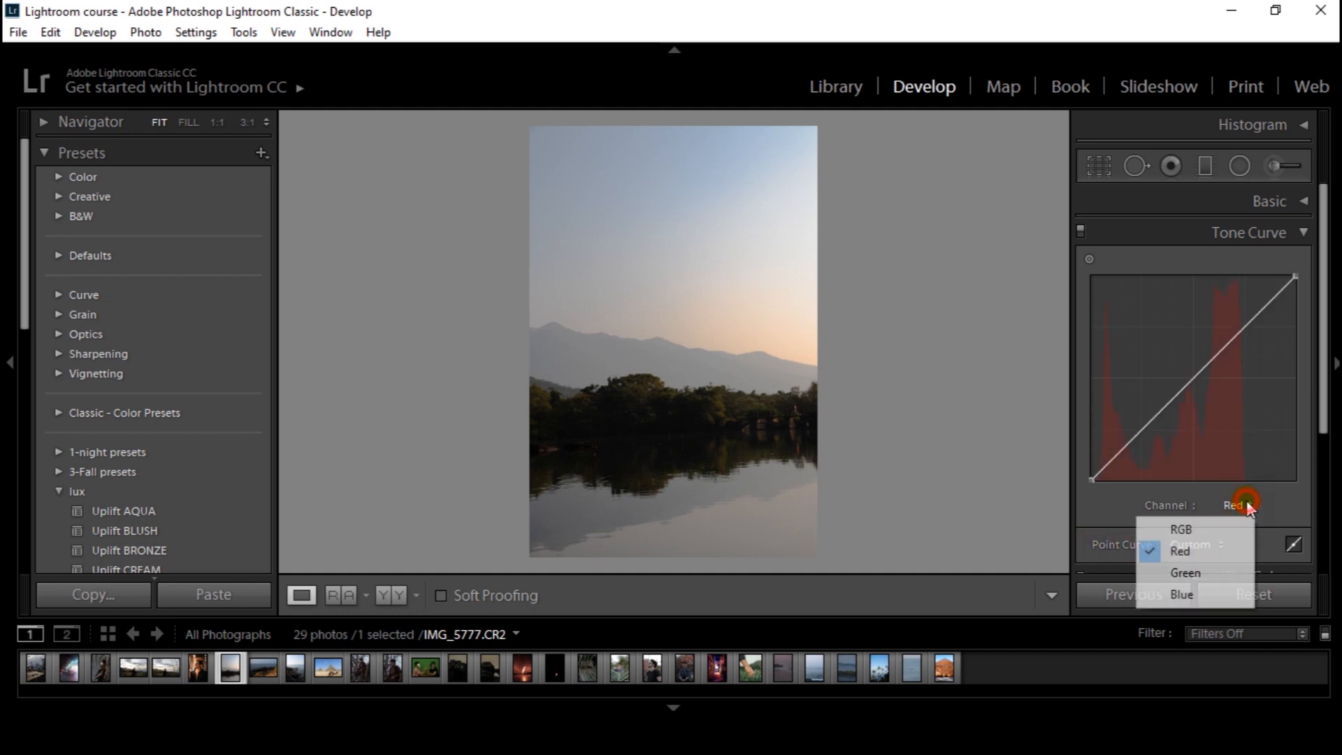
click(1197, 575)
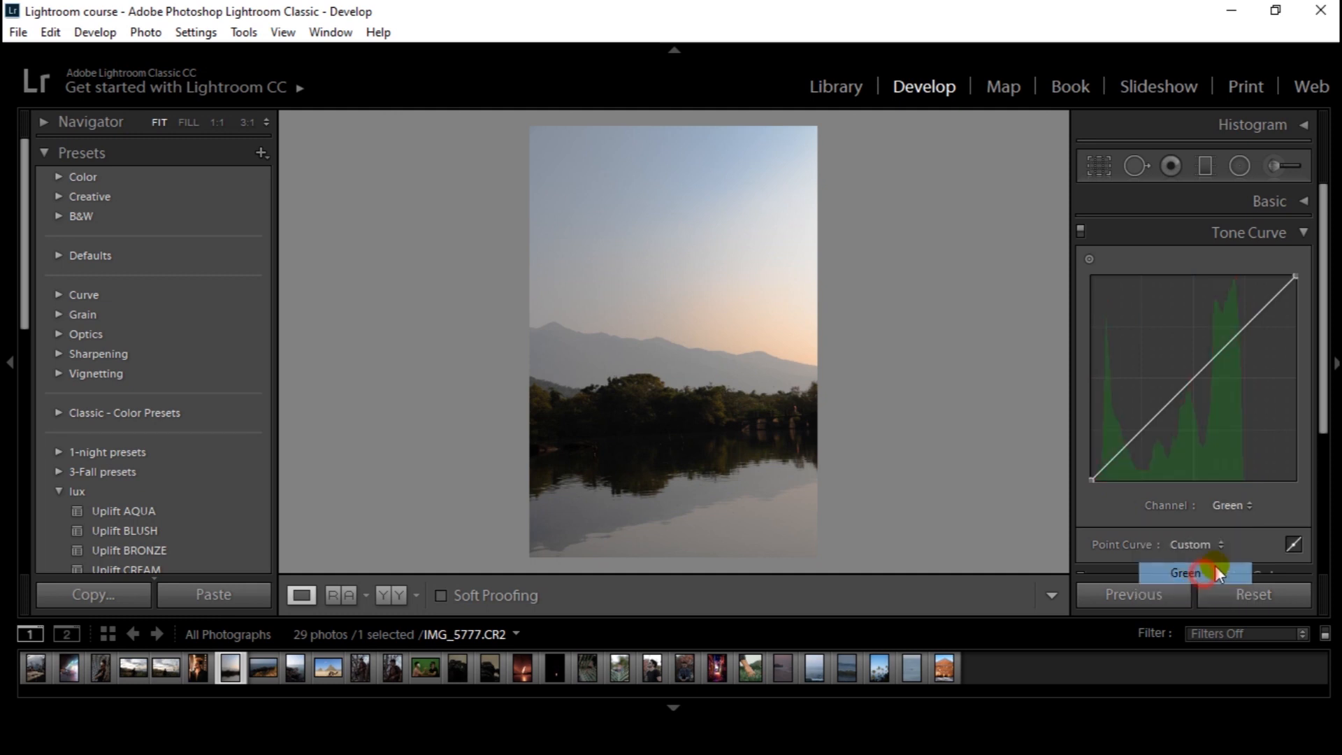
click(1234, 505)
click(1171, 604)
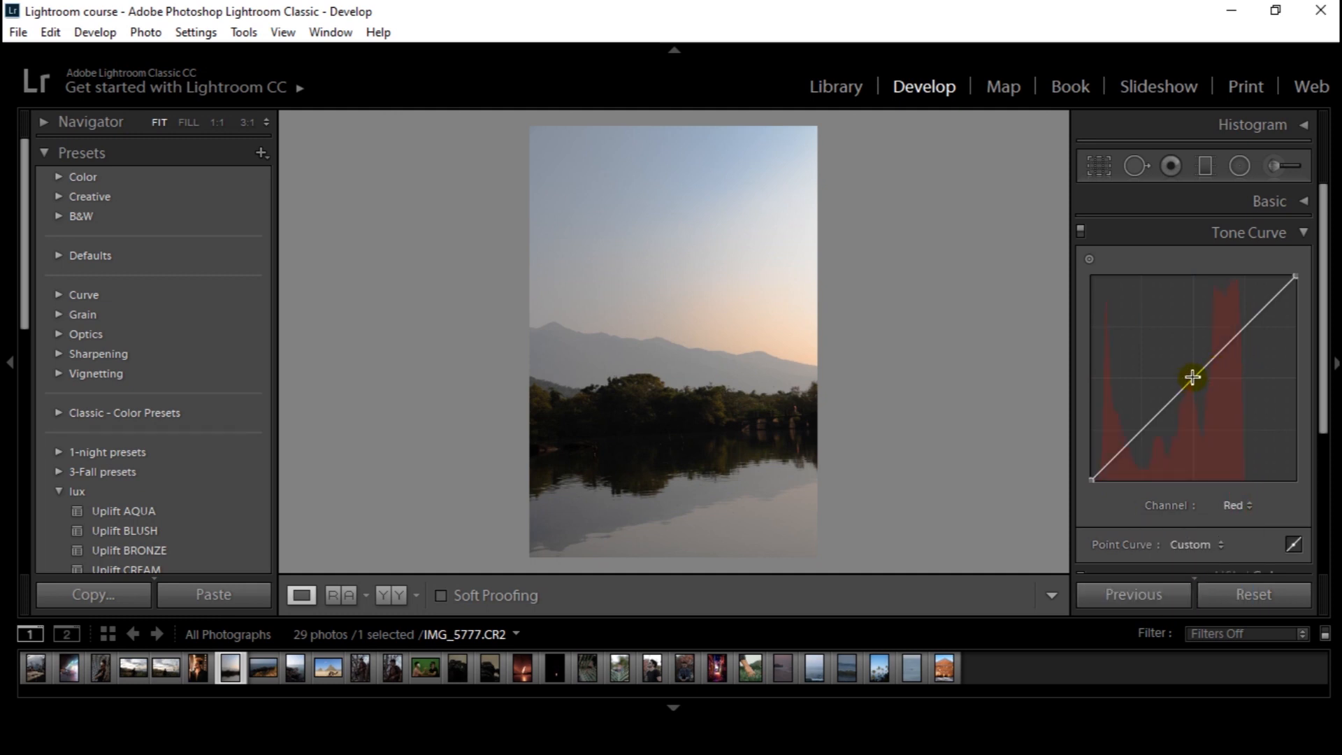
Try bending the middle of the red channel's curve down and up, and remove the added point
mouse_move(1193, 377)
mouse_down()
mouse_move(1184, 344)
mouse_move(1208, 396)
mouse_up()
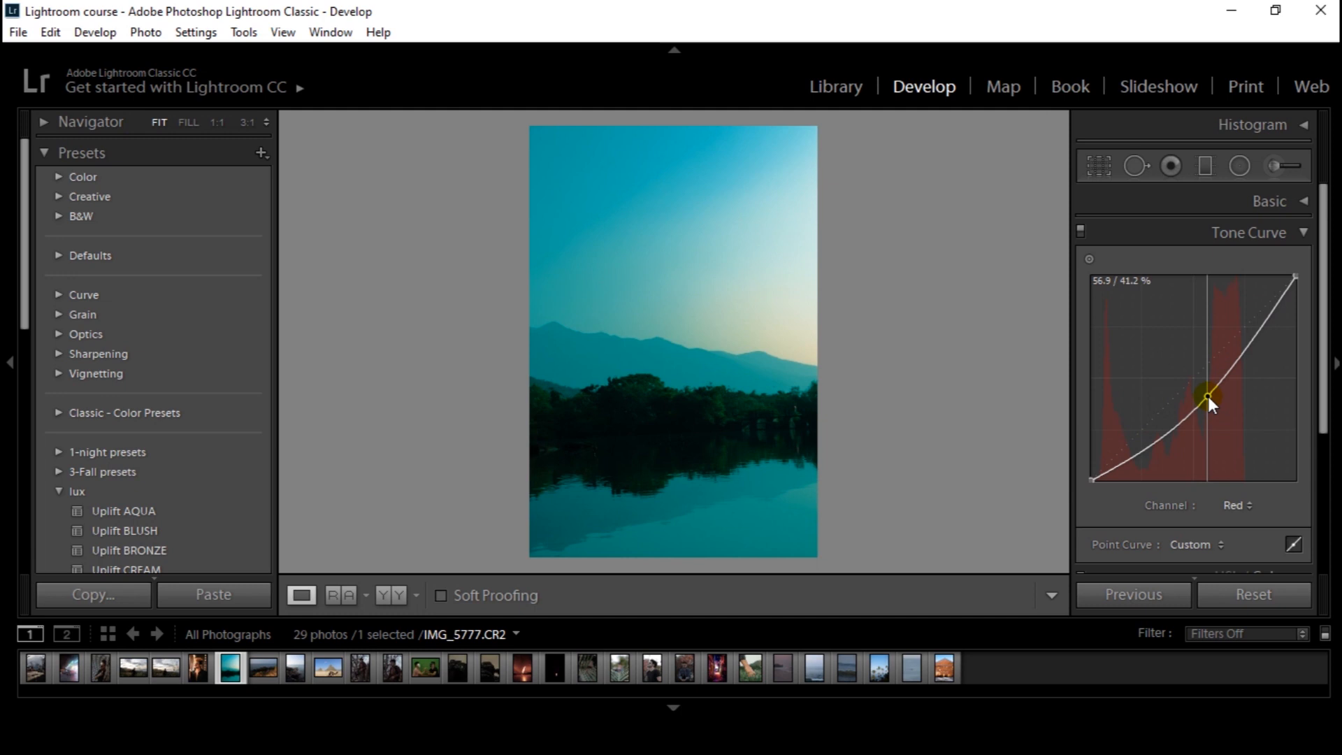
mouse_move(1208, 396)
mouse_down()
mouse_move(1185, 344)
mouse_move(1214, 400)
mouse_up()
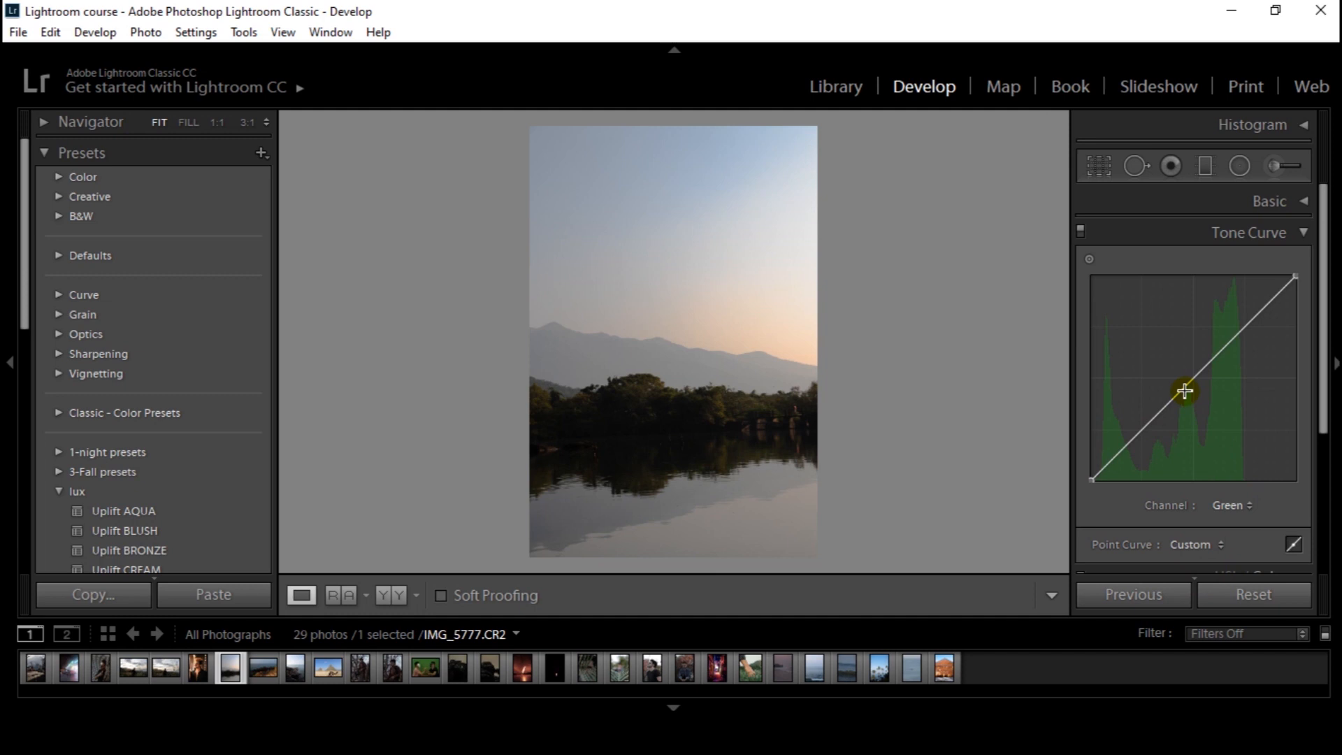
drag(1186, 389, 1160, 350)
double_click(1161, 351)
Try bending the middle of the green channel's curve, and remove the added point
drag(1188, 382, 1210, 398)
double_click(1184, 362)
double_click(1210, 398)
Switch back to the red channel, try lowering the middle of its curve, and remove the point
click(1237, 505)
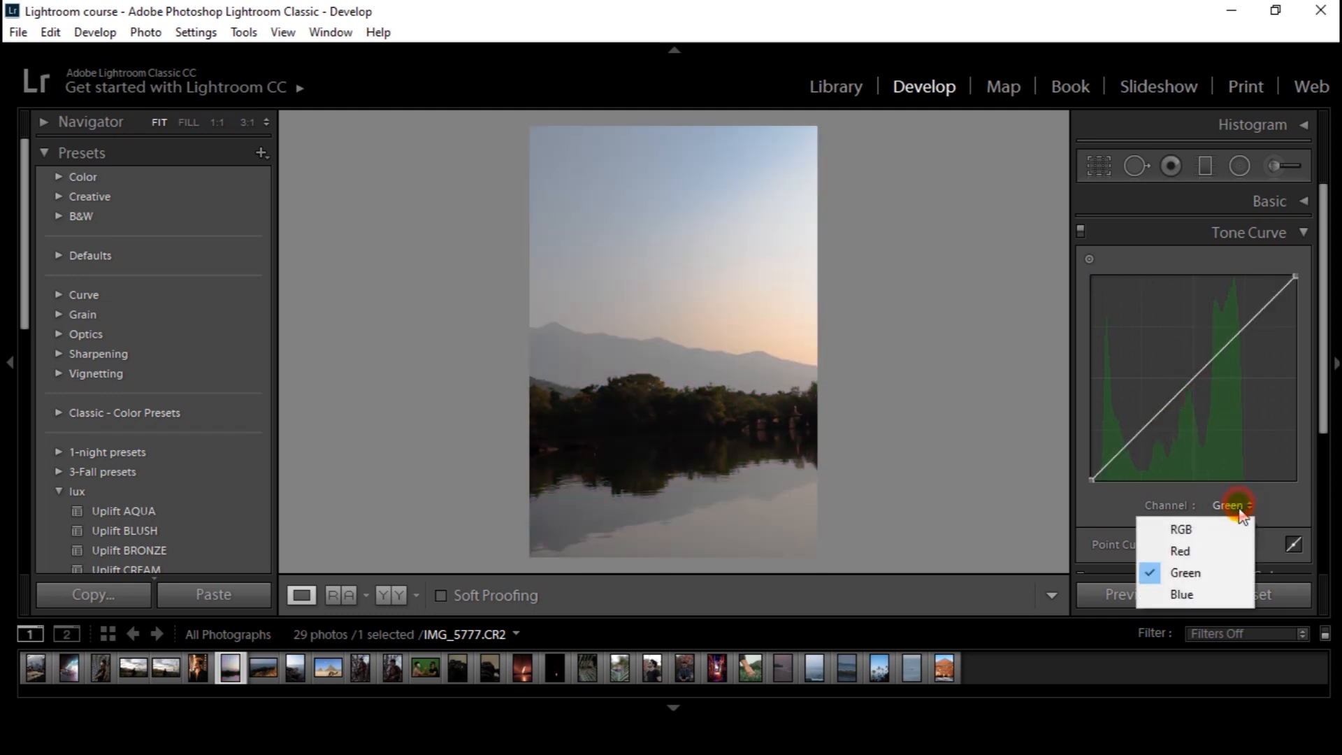
click(1227, 529)
click(1228, 505)
click(1216, 551)
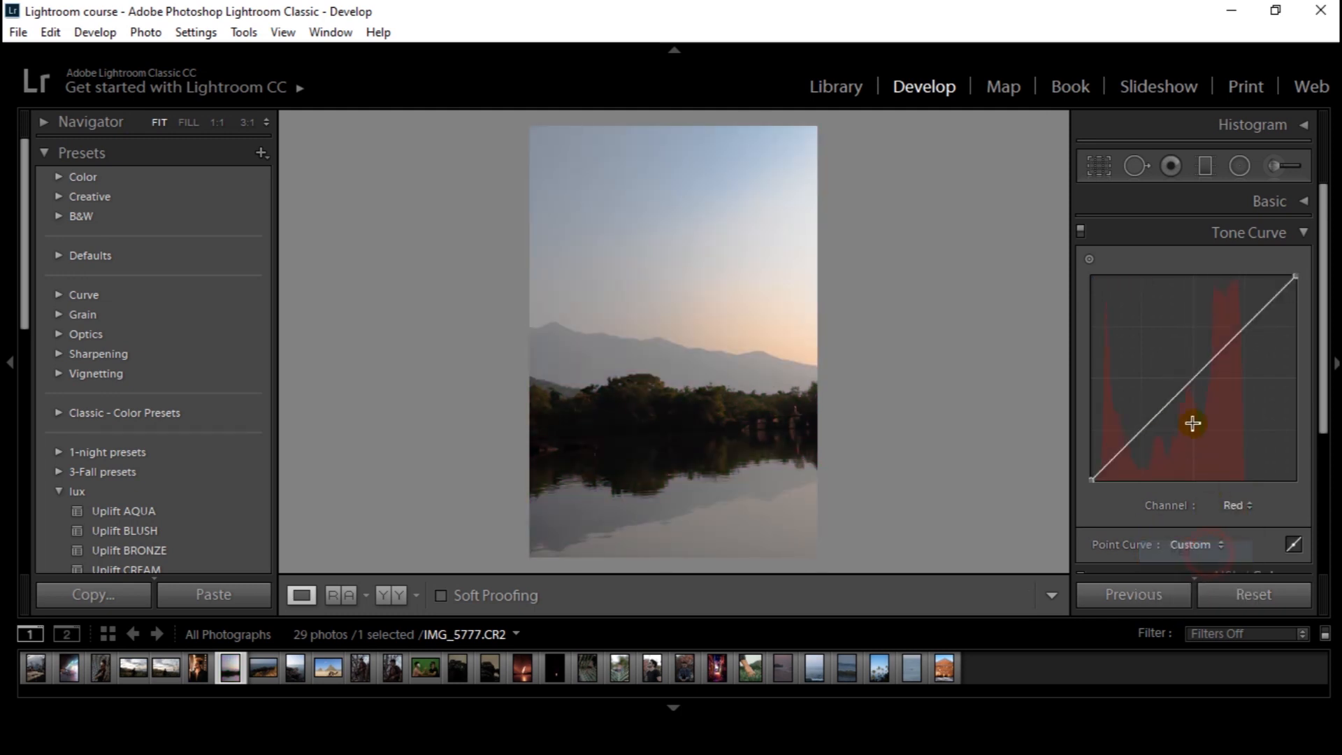
mouse_move(1189, 382)
mouse_down()
mouse_move(1207, 411)
mouse_move(1183, 355)
mouse_move(1206, 397)
mouse_up()
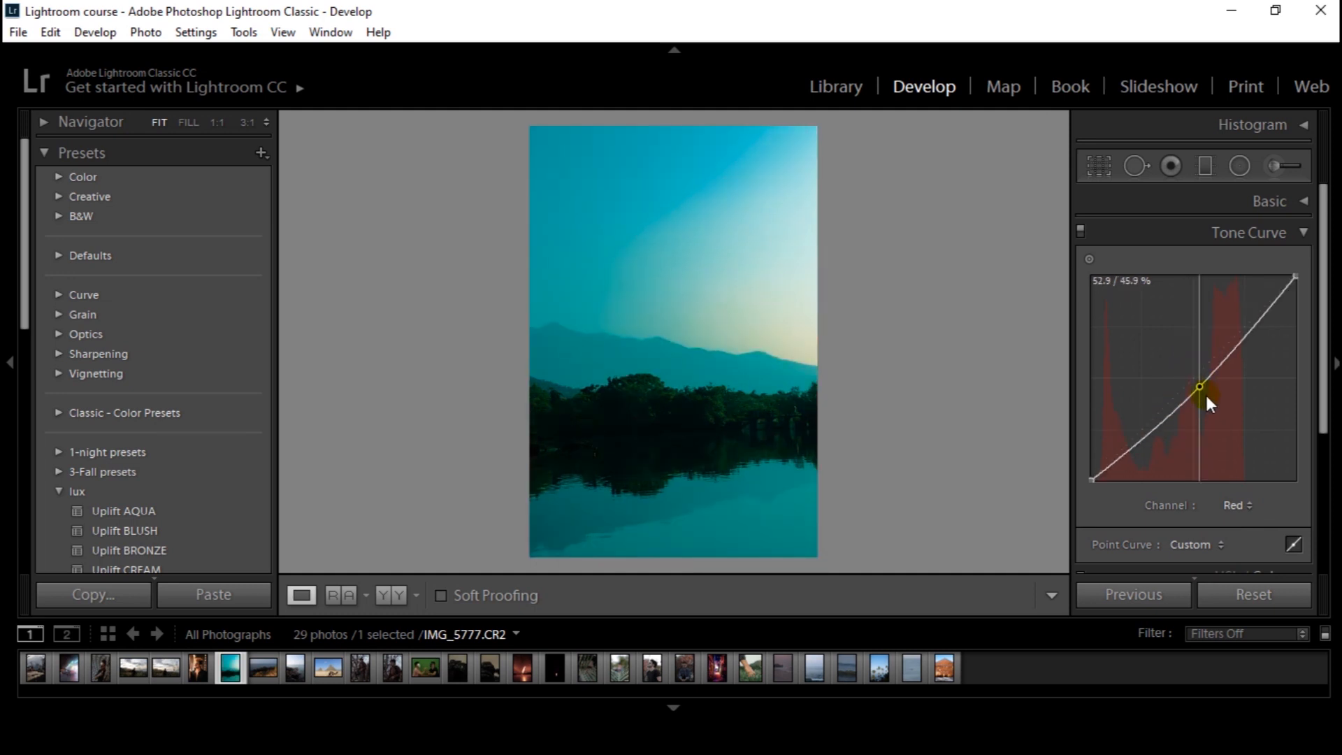
double_click(1200, 383)
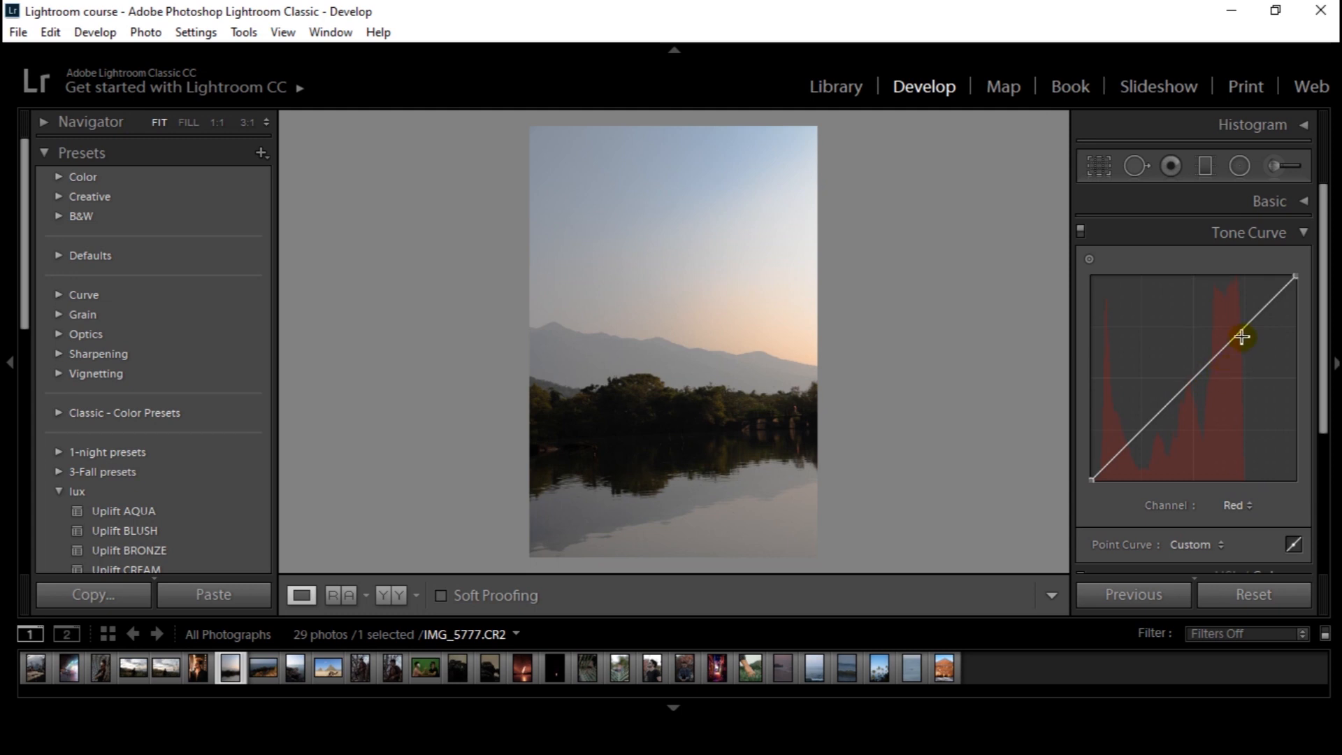
Locate the sky's tones with the targeted adjustment tool and anchor two highlight points on the red curve, the upper one at 74.5 / 74.5 %
drag(1295, 277, 1259, 302)
click(1091, 258)
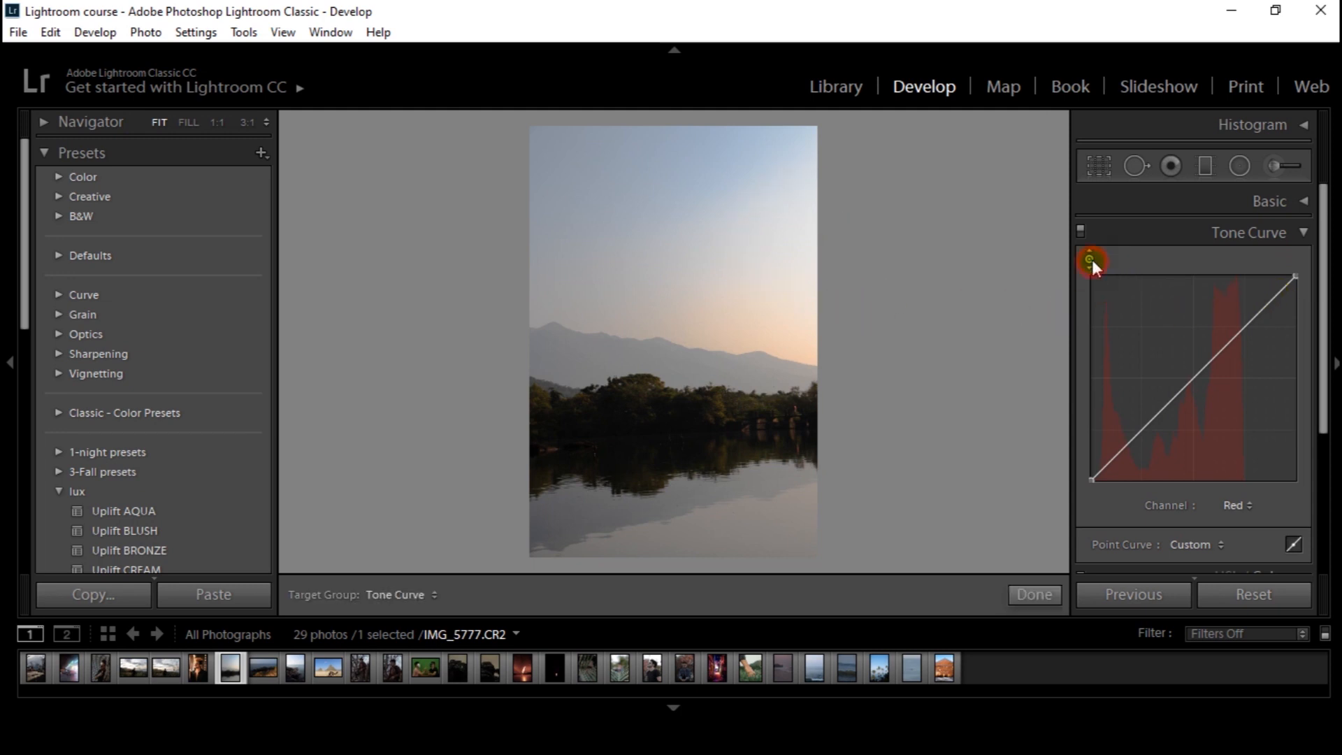
drag(1212, 359, 1245, 330)
click(1246, 329)
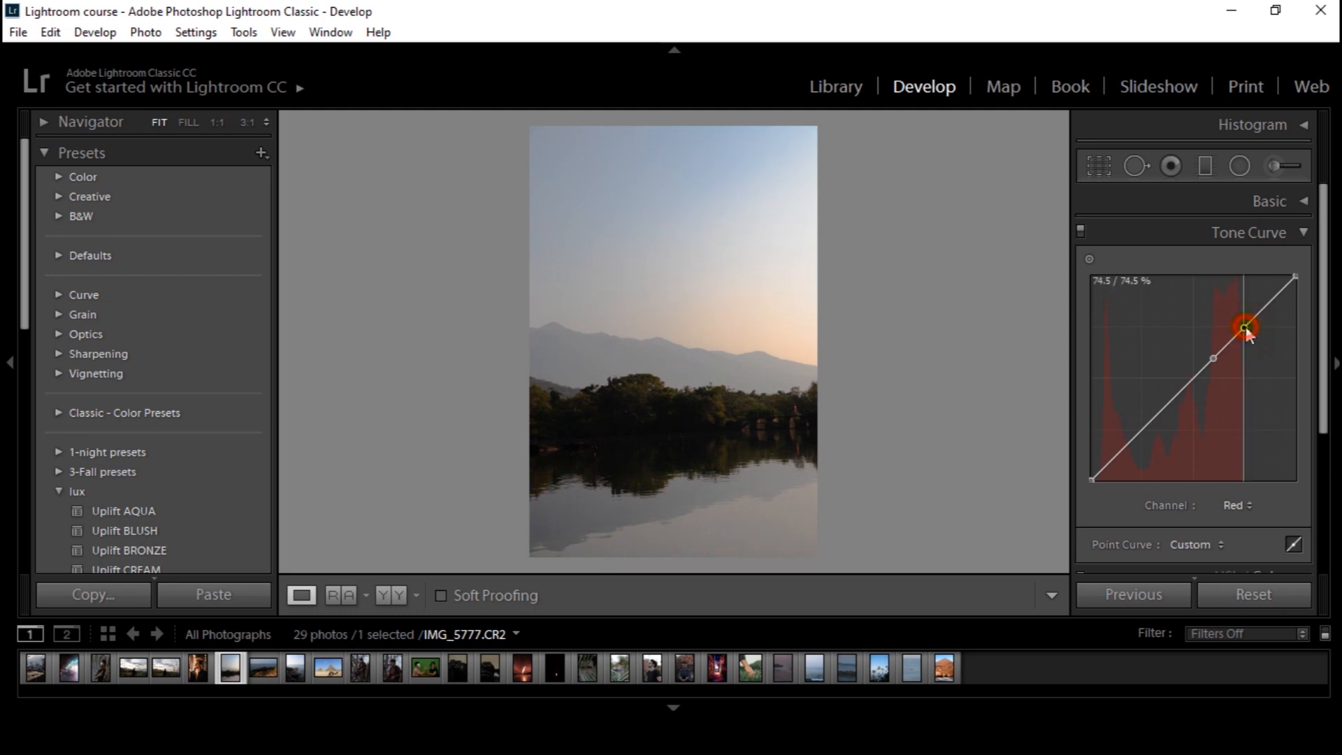
Anchor the red curve's midtones and shadows with additional points along the original line, removing the misplaced one
click(1190, 384)
drag(1165, 407, 1148, 431)
double_click(1124, 454)
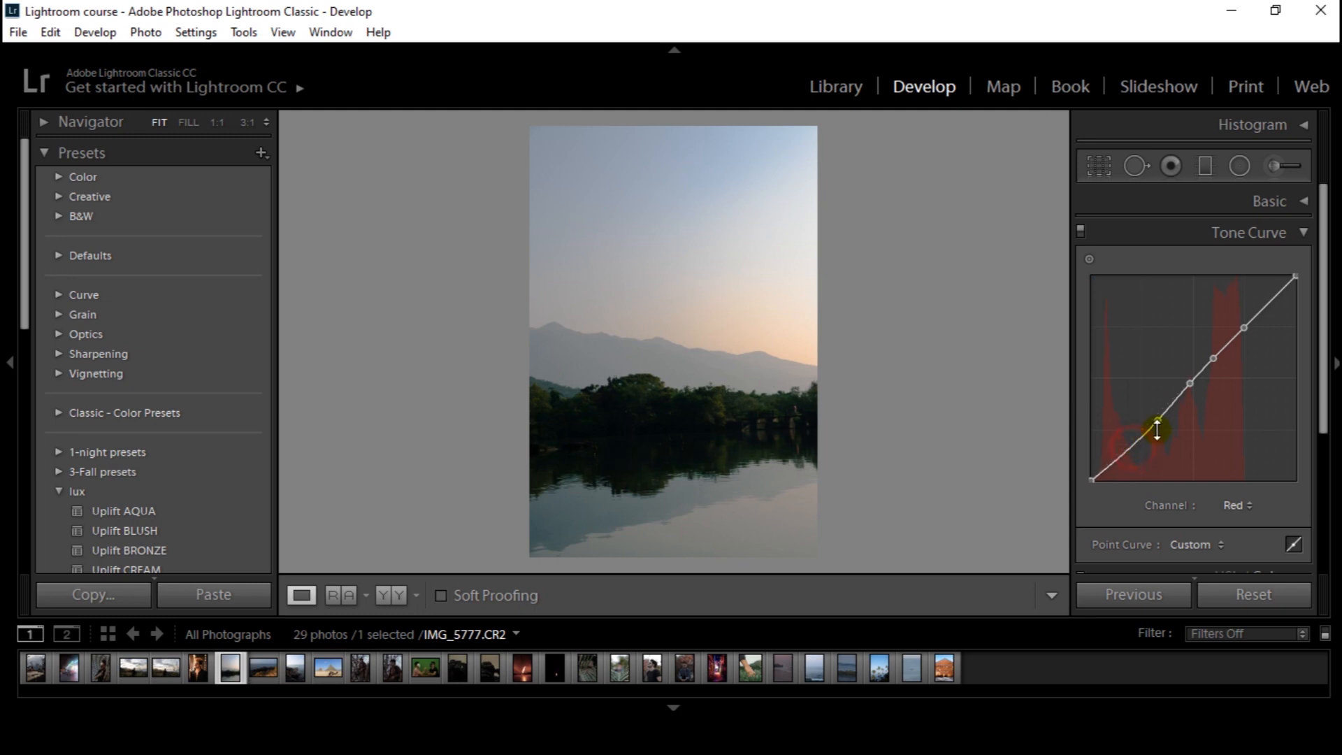
double_click(1151, 426)
click(1118, 456)
click(1156, 425)
click(1216, 359)
Raise the red curve's upper highlight point to 74.5 / 82.7 % and compare the photo with the tone curve off and on
drag(1244, 327, 1246, 309)
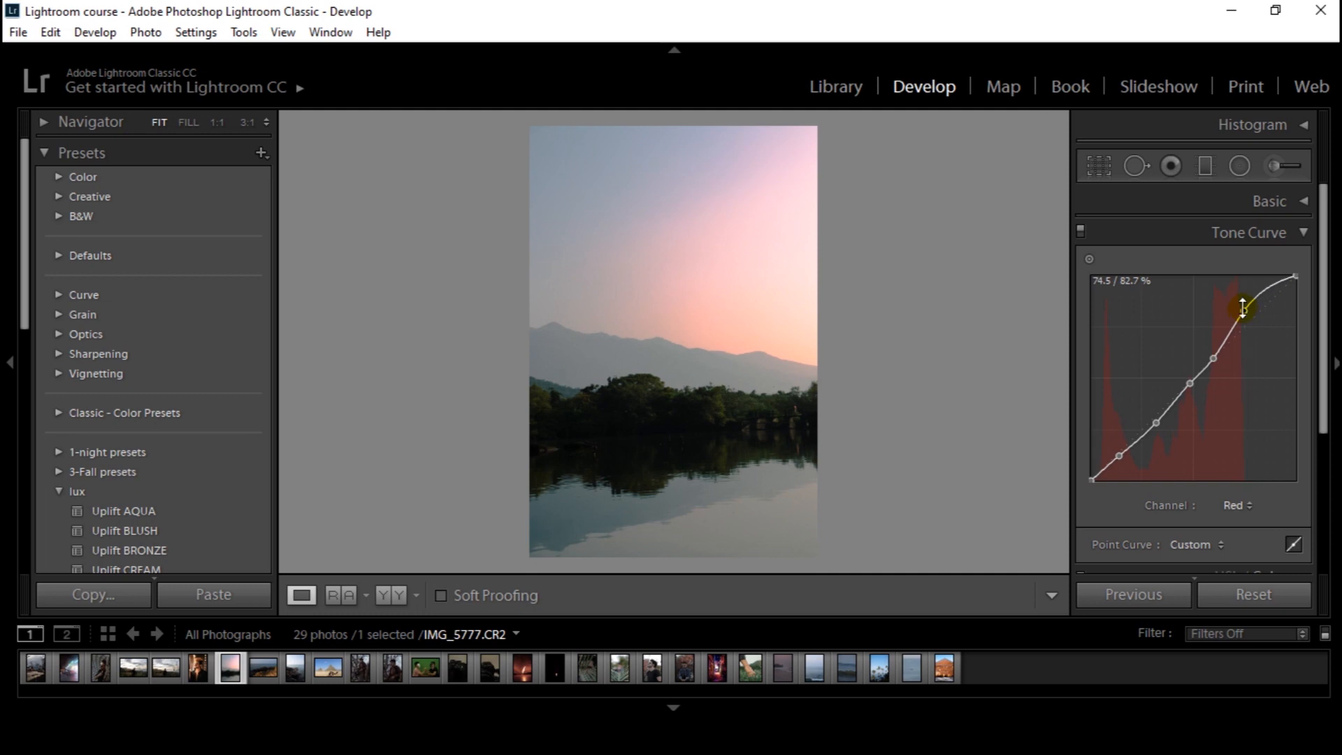
click(1080, 231)
click(1080, 231)
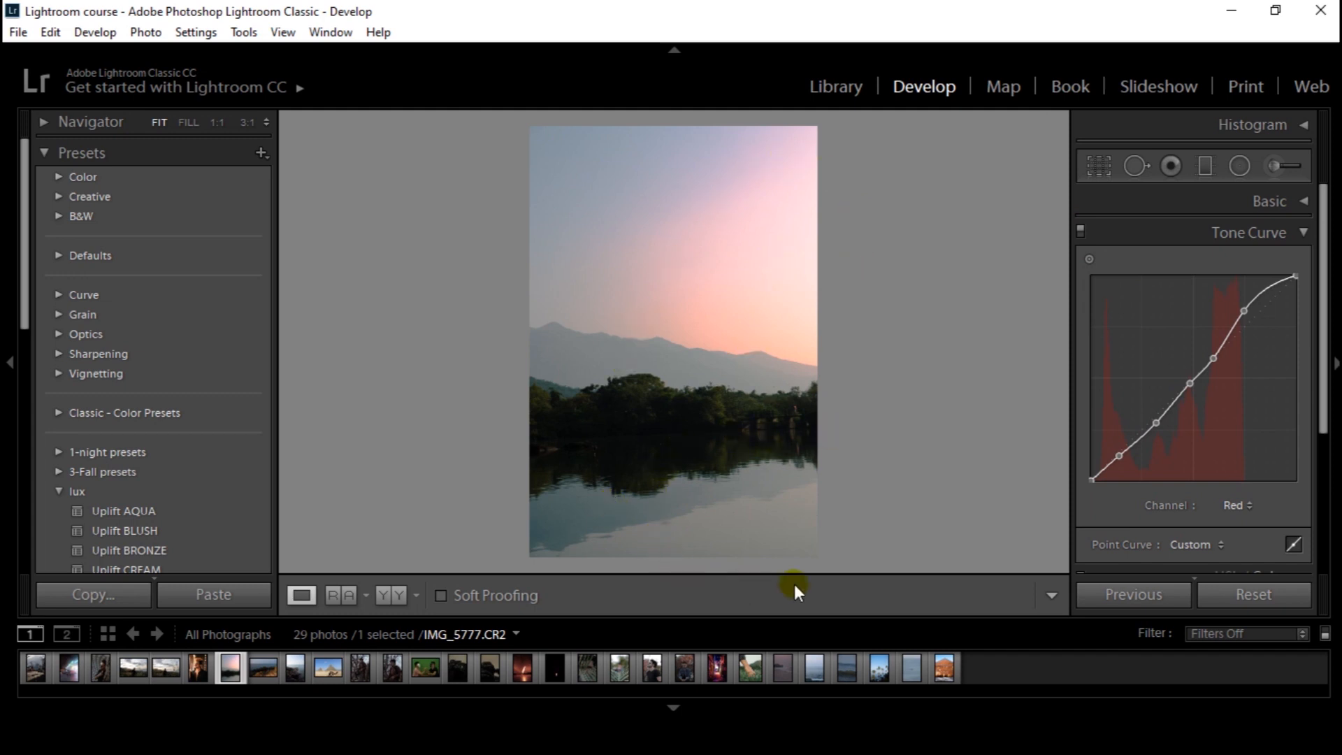
Add more anchor points to the red curve's lower half, and slightly raise one shadow point and the midtone point
click(1089, 259)
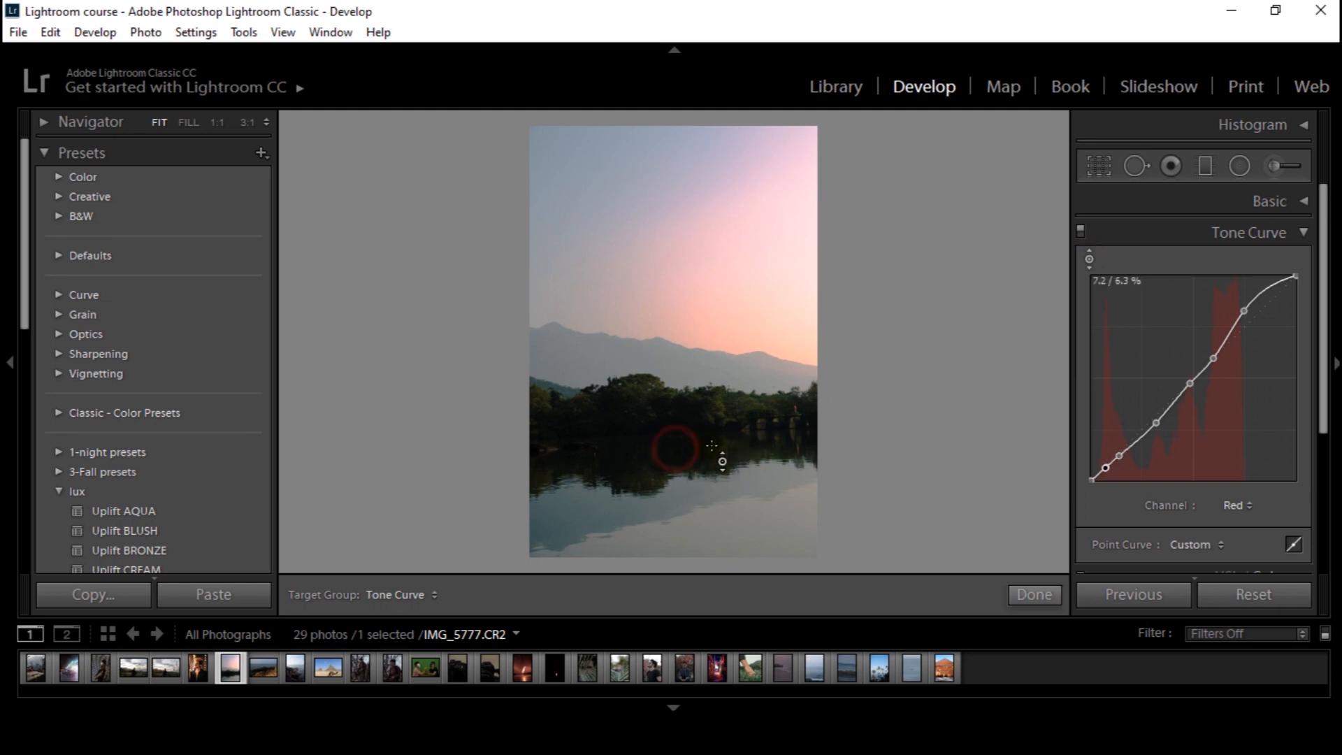
click(1137, 444)
click(1169, 406)
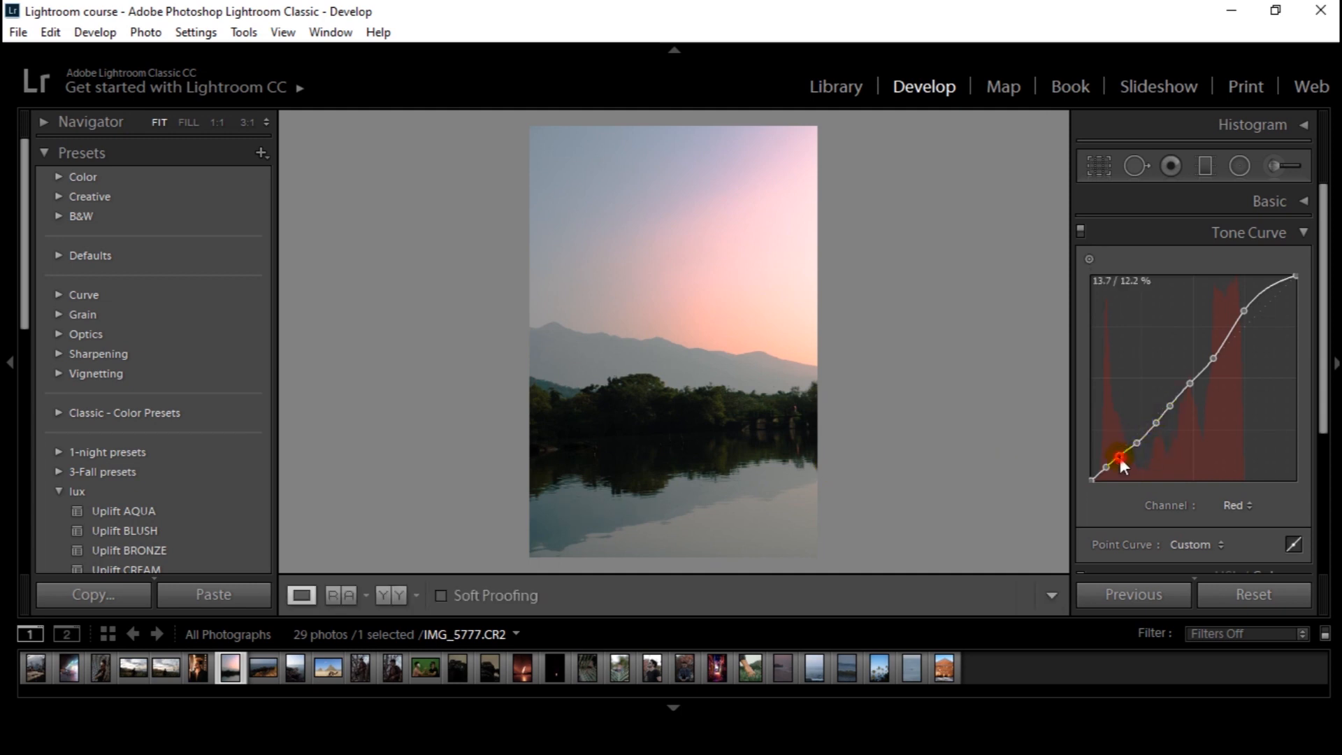
drag(1120, 459, 1120, 450)
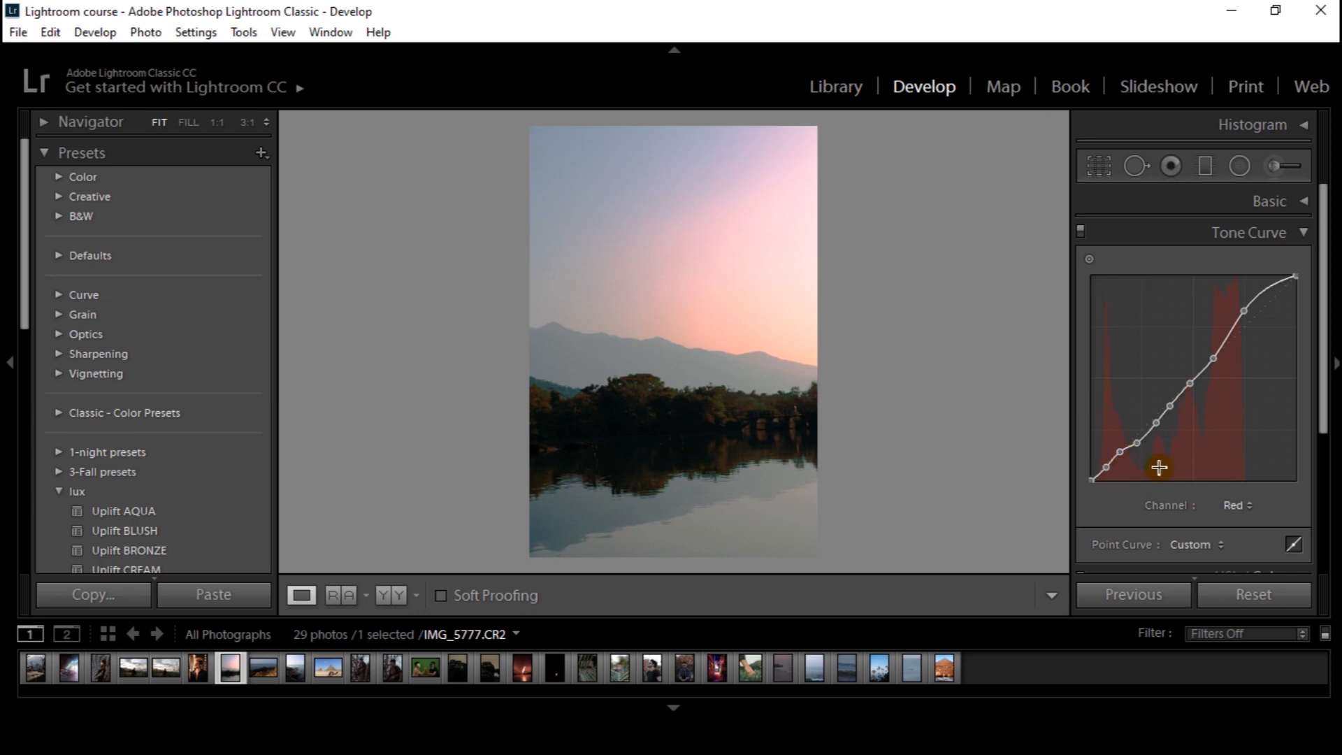
click(1088, 260)
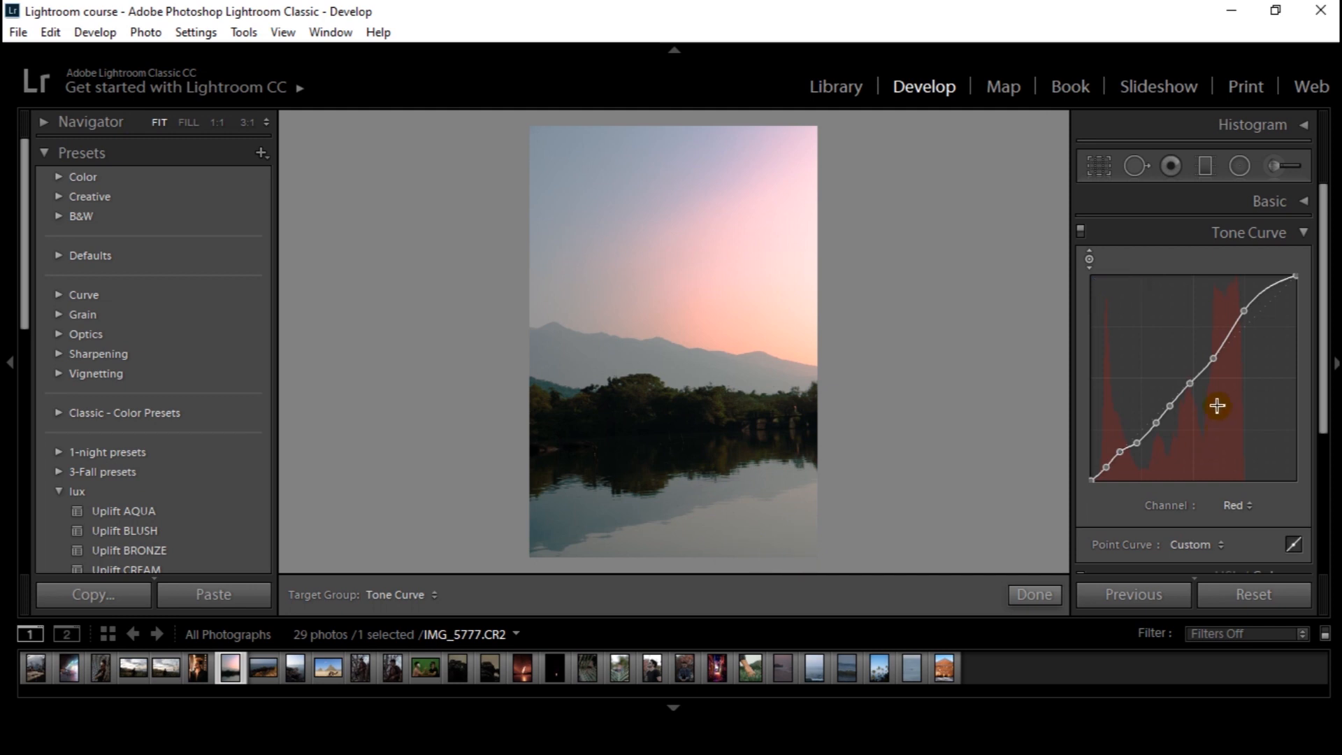
drag(1190, 383, 1188, 373)
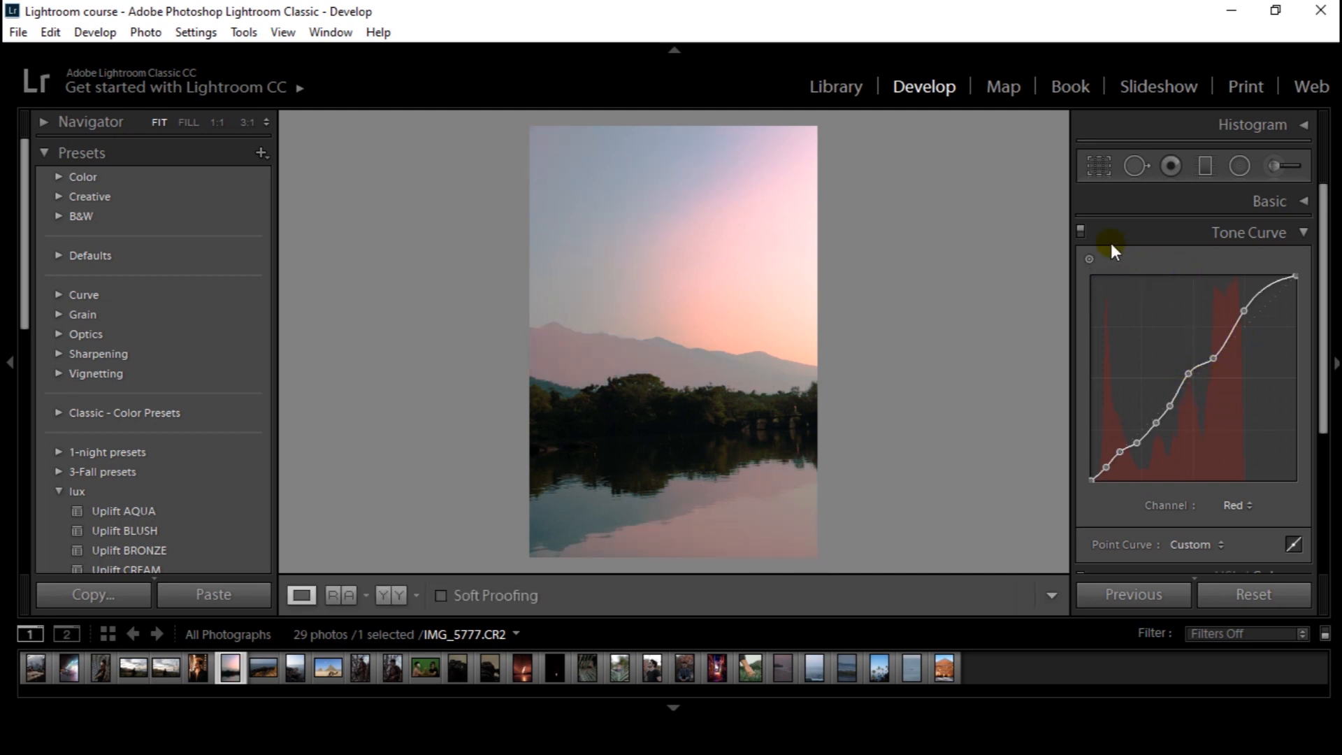
Compare the lake sunset photo with its tone curve adjustments switched off and on
click(1080, 230)
click(1080, 230)
click(1080, 231)
click(1080, 231)
click(1080, 231)
click(1080, 230)
click(1079, 230)
click(1080, 230)
click(1080, 231)
click(1080, 231)
Switch to the green channel and, in DSC00114.ARW, anchor the skin tones of both men's arms with the targeted adjustment tool
click(1237, 505)
click(1200, 562)
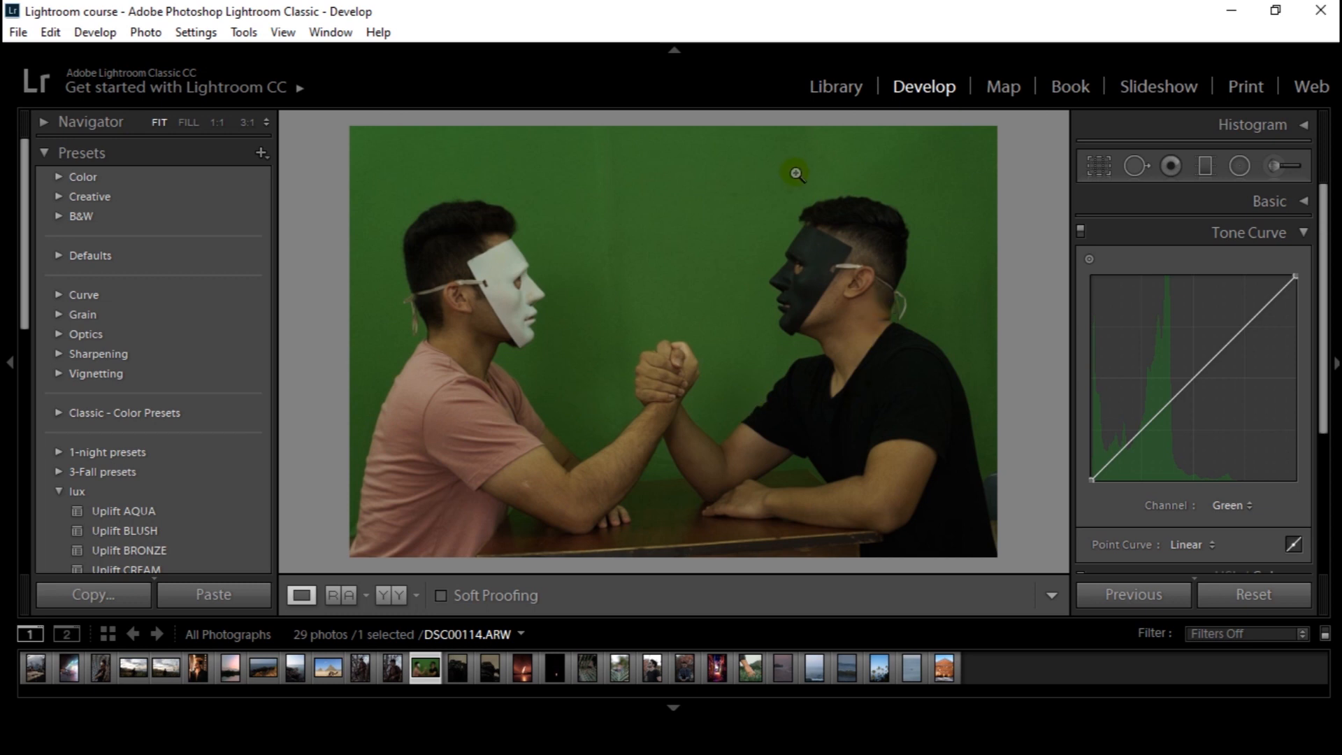
click(1089, 260)
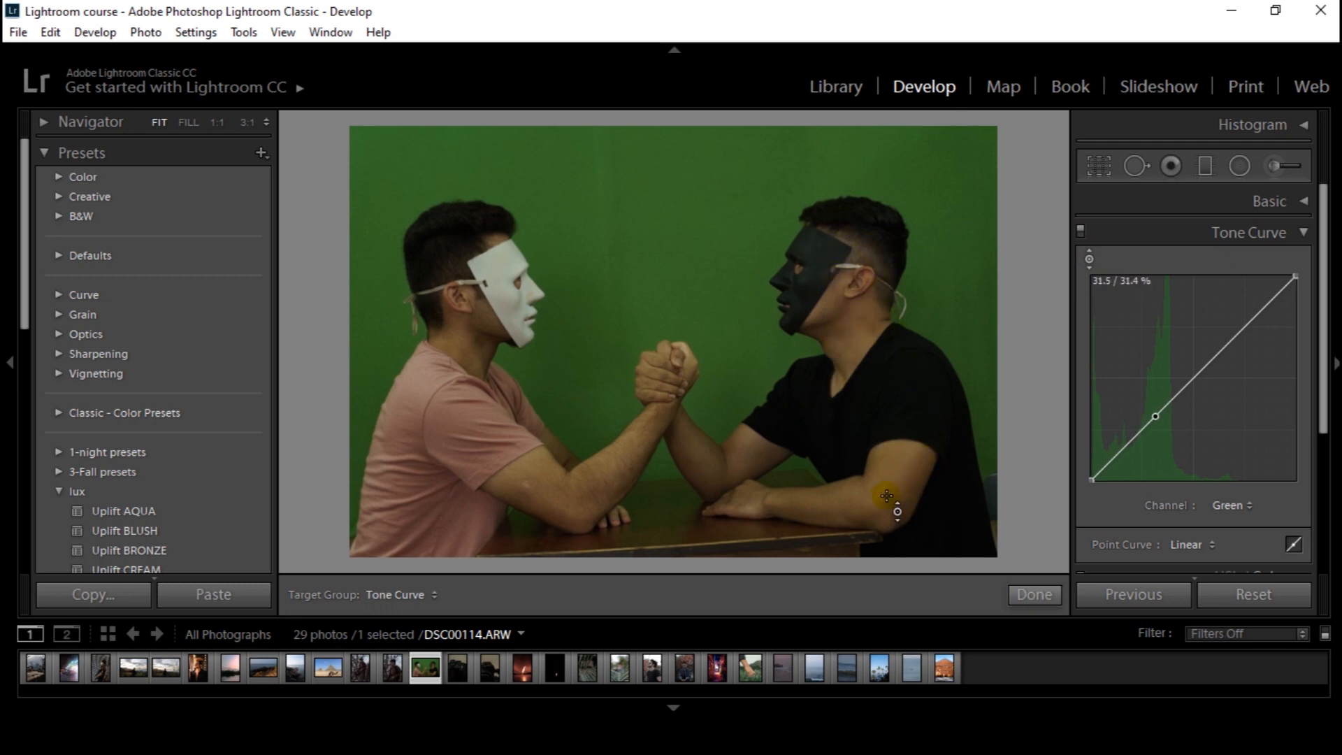
click(915, 464)
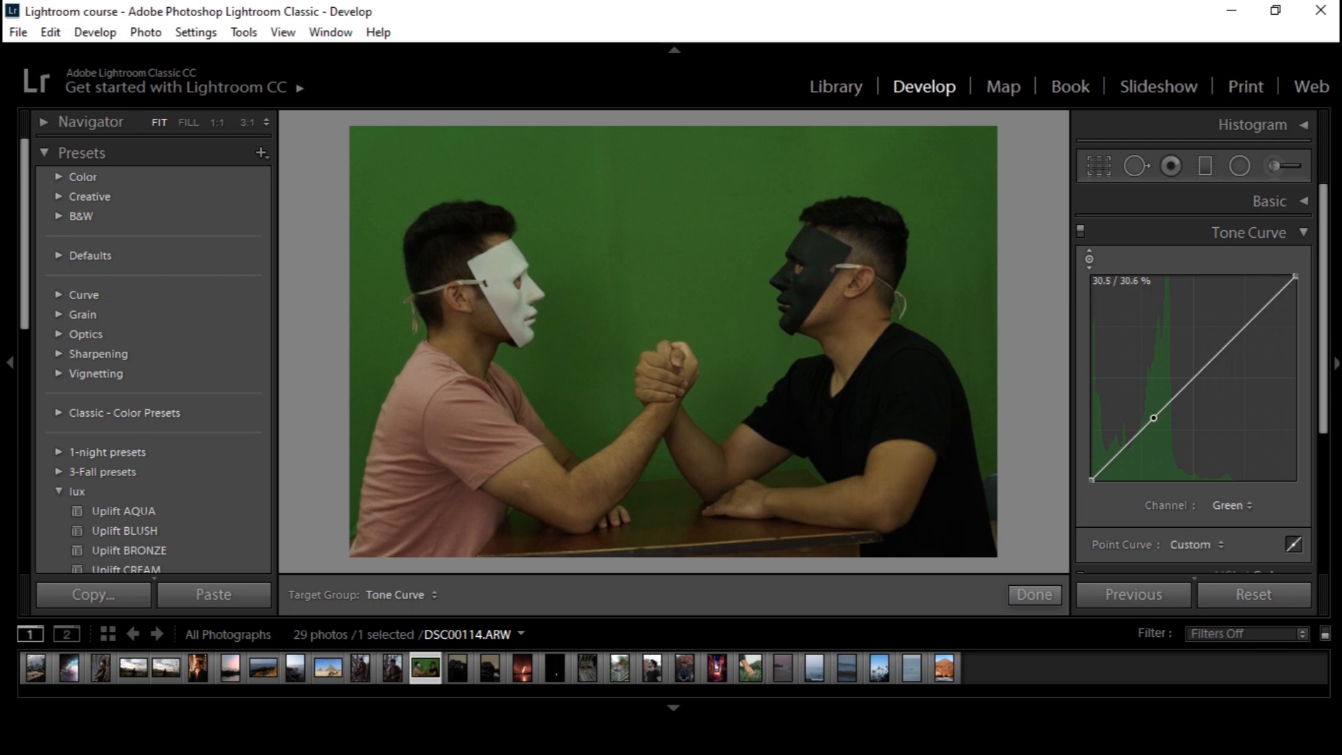
click(545, 485)
Anchor the rest of the green curve with four points above the skin tones and one in the shadows
click(1184, 388)
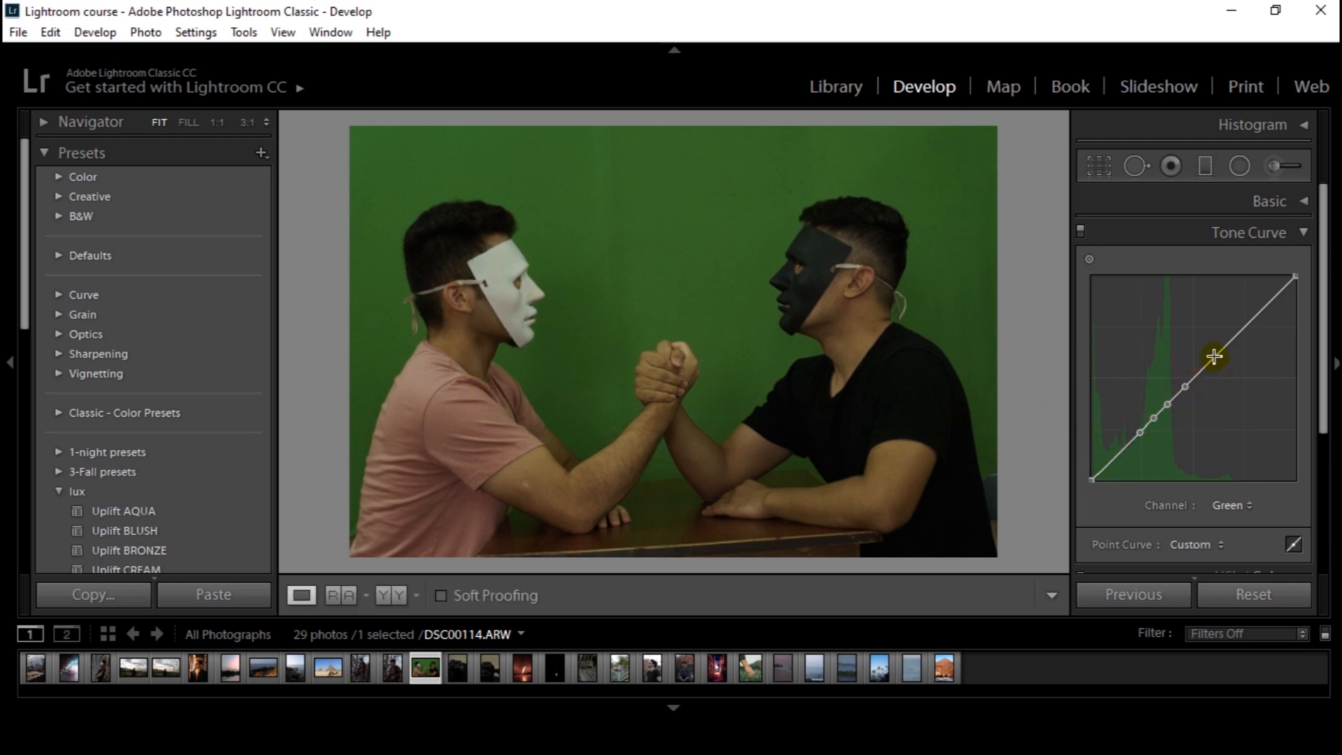
click(1215, 356)
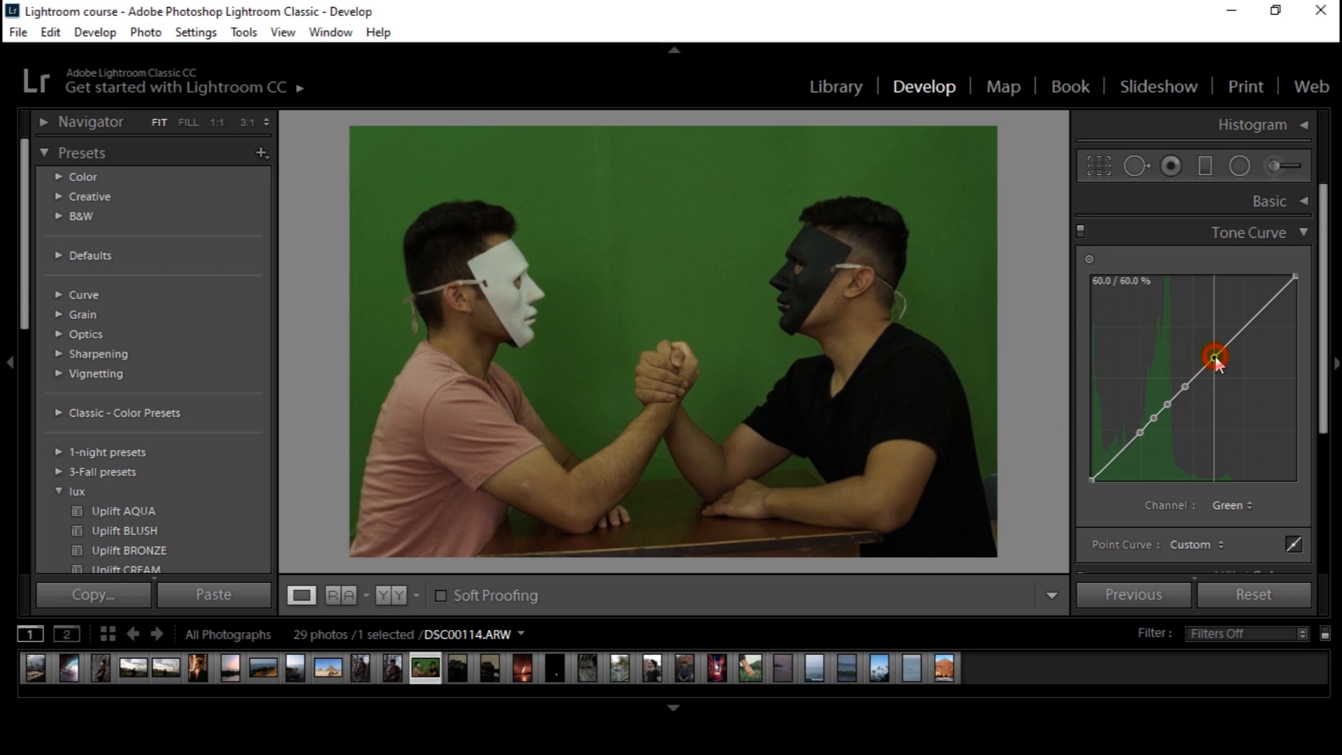
click(1244, 328)
click(1272, 303)
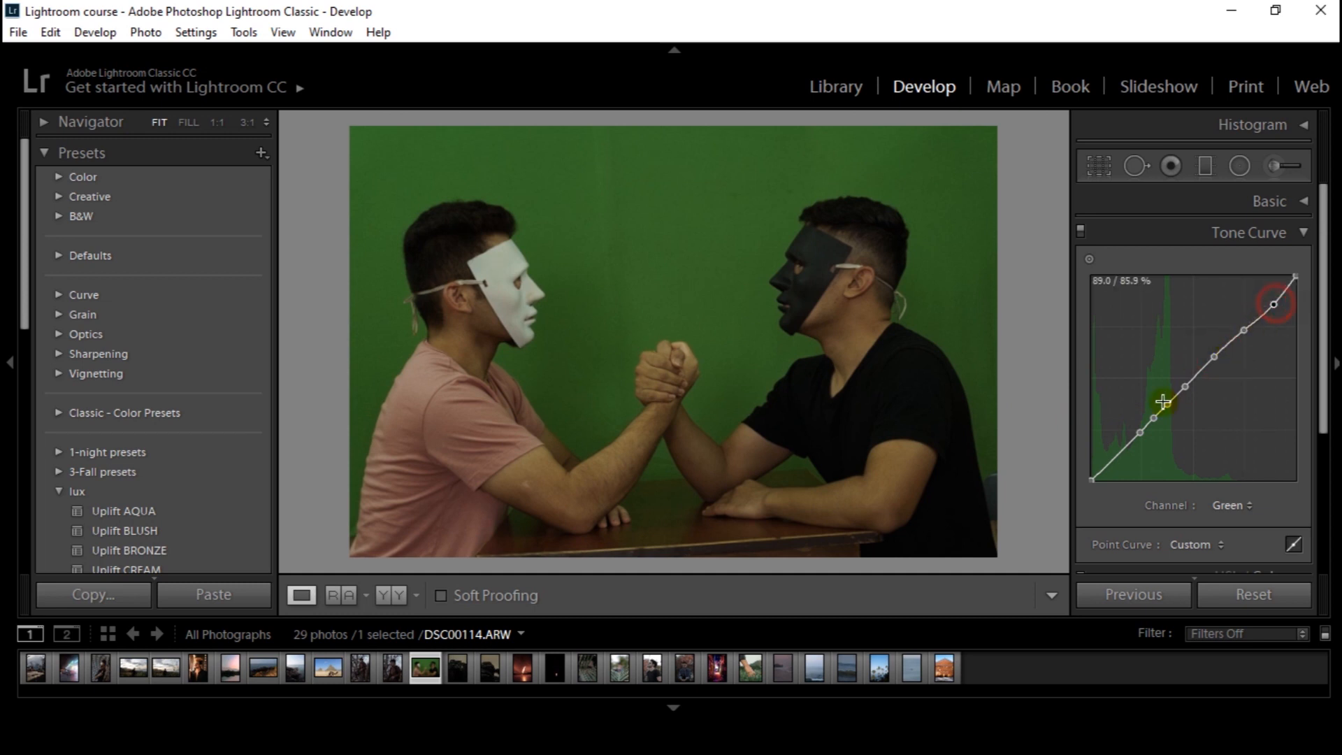
click(1120, 455)
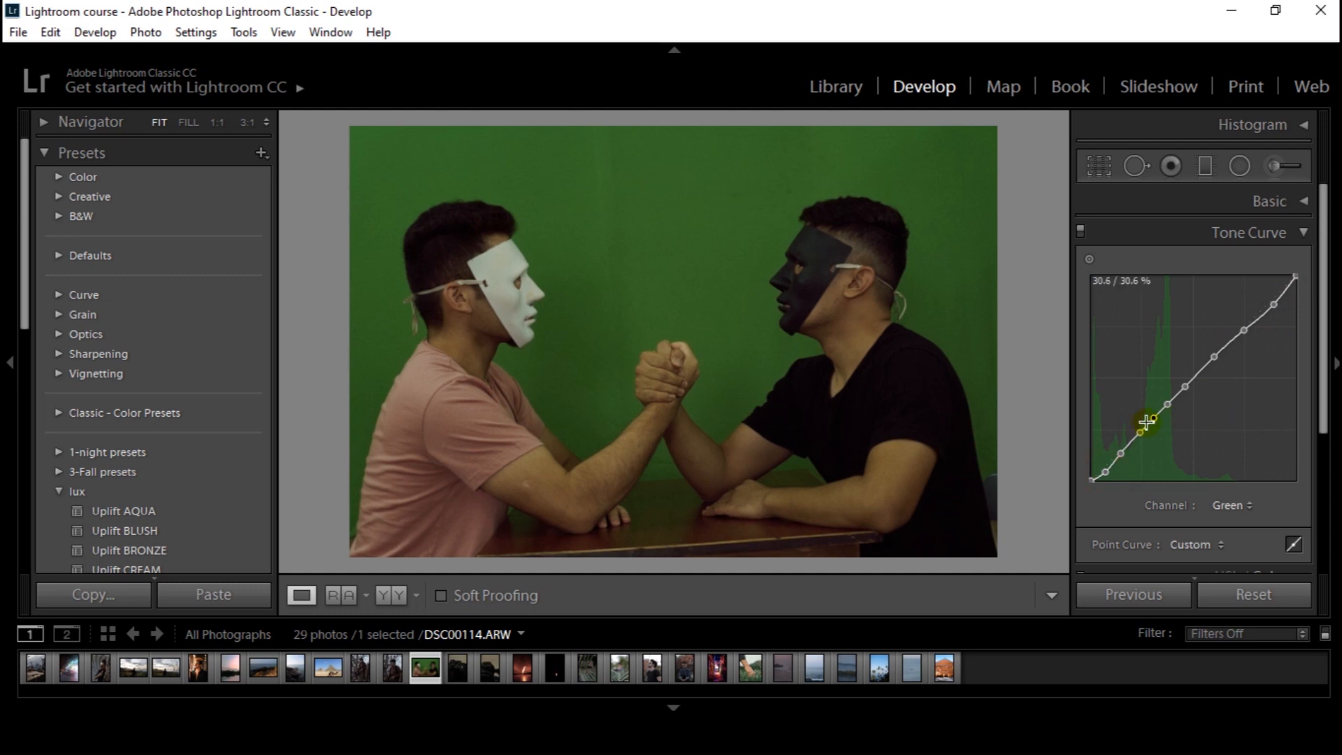
drag(1105, 472, 1117, 479)
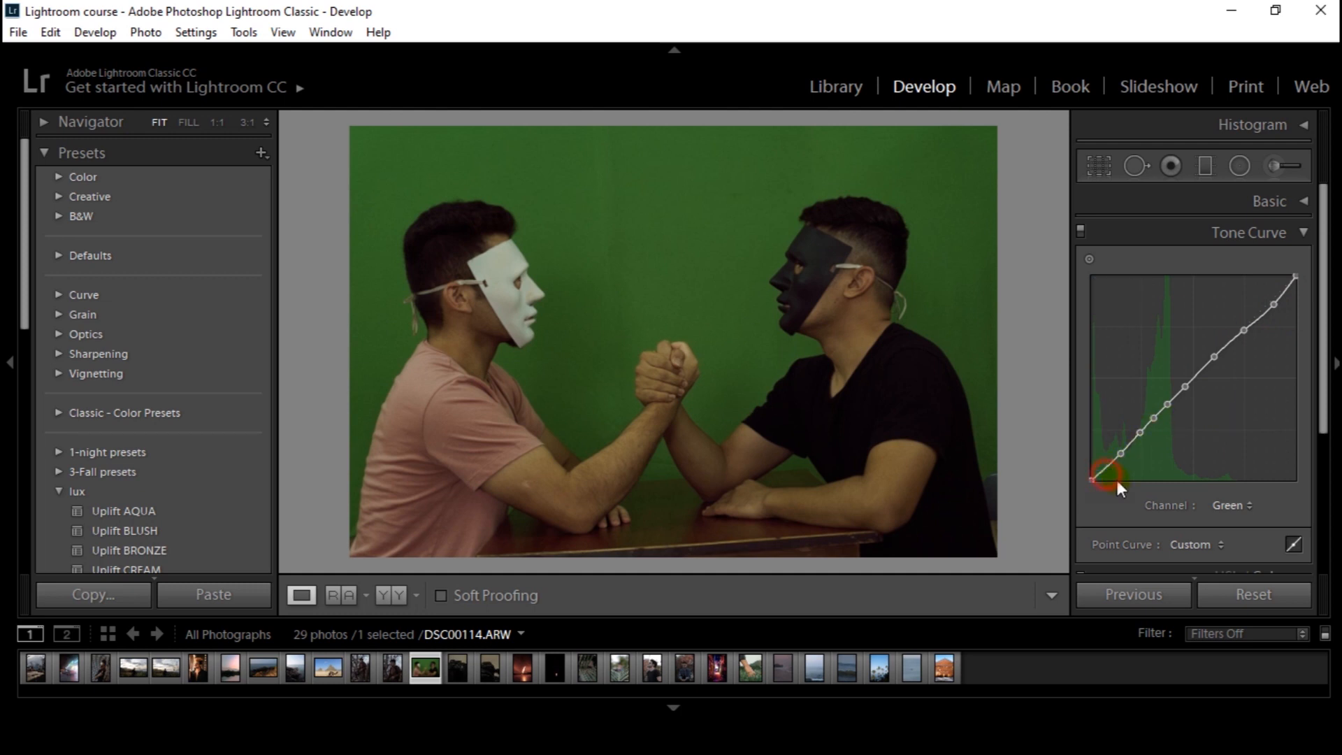
Fine-tune the green curve's three skin-tone points, slightly raising the lower ones and lowering the upper one
click(1168, 406)
mouse_move(1156, 421)
mouse_down()
mouse_move(1158, 437)
mouse_move(1156, 418)
mouse_up()
click(1142, 437)
drag(1142, 438, 1142, 435)
drag(1156, 419, 1158, 418)
drag(1169, 403, 1169, 408)
Compare the arm-wrestling photo with its green curve adjustments switched off and on
click(1079, 230)
click(1079, 230)
click(1080, 230)
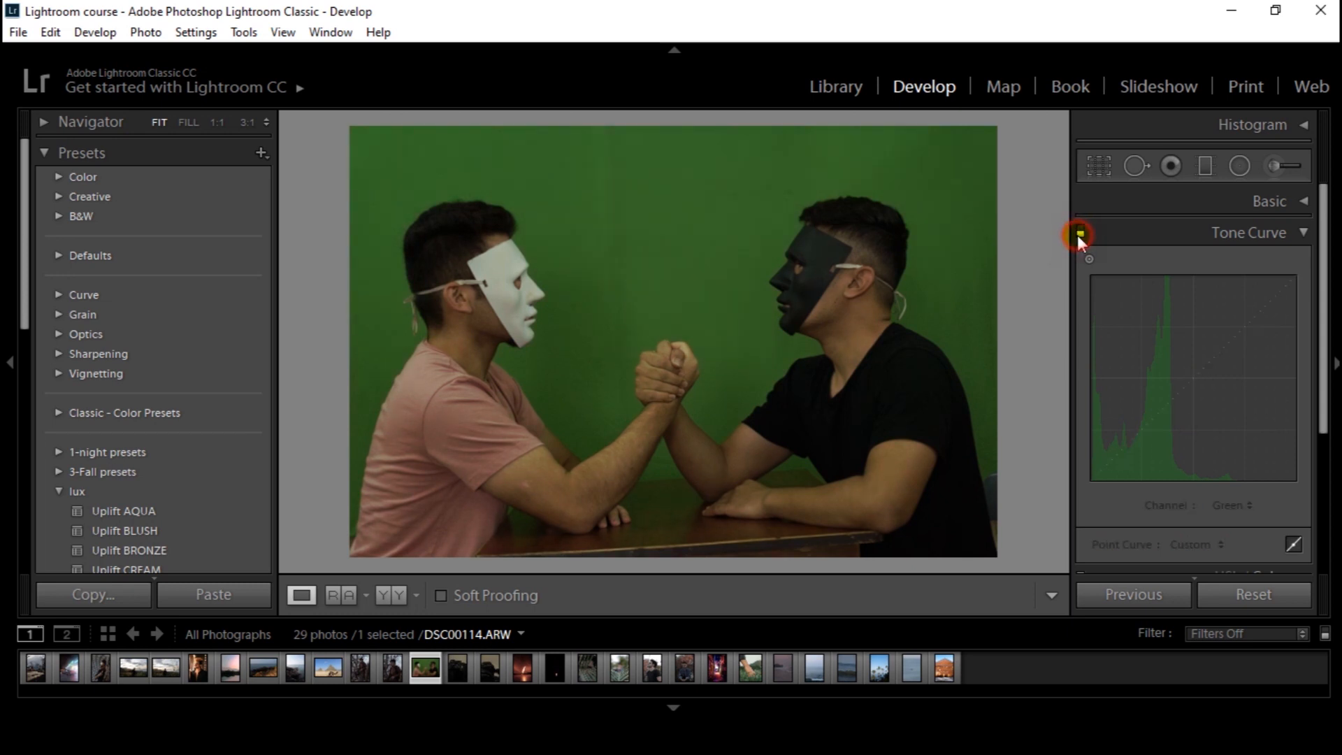
click(1080, 230)
click(1079, 232)
click(1080, 232)
click(1080, 234)
click(1080, 231)
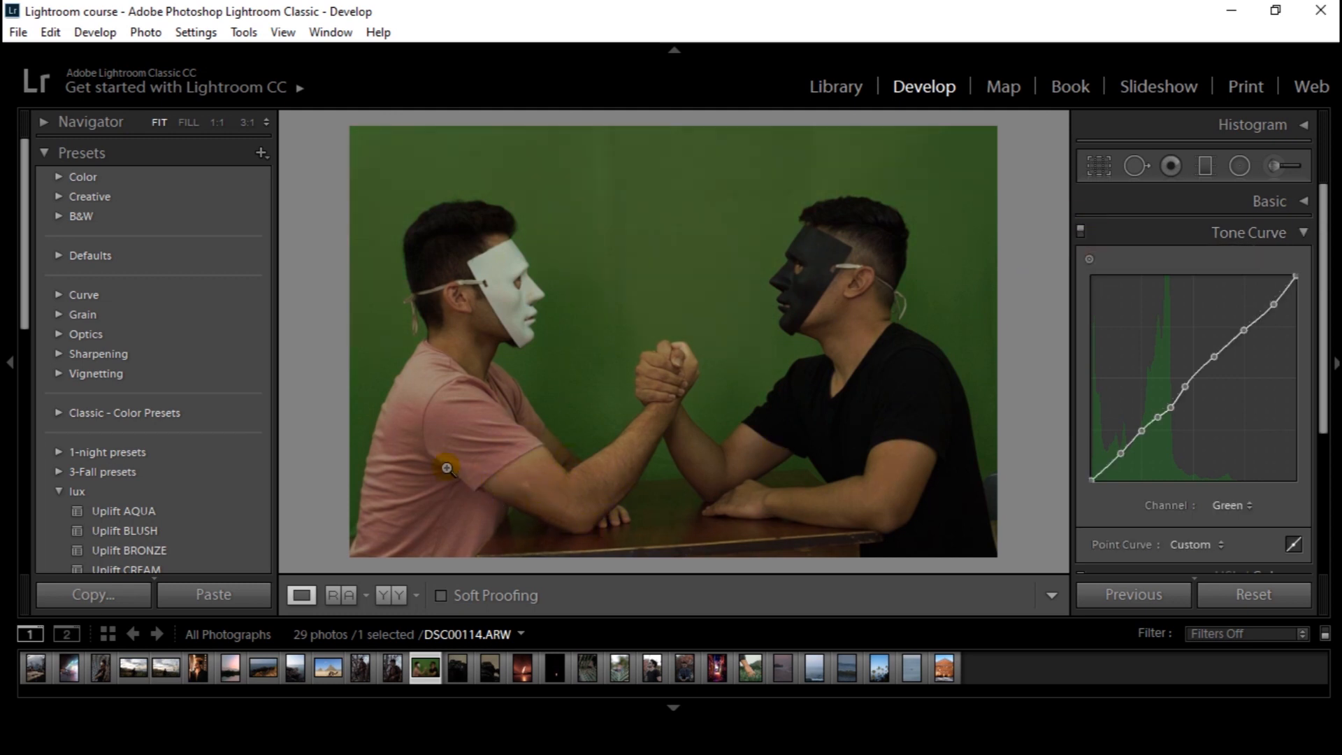
Review the photo's Basic adjustments and return to the tone curve
click(1304, 232)
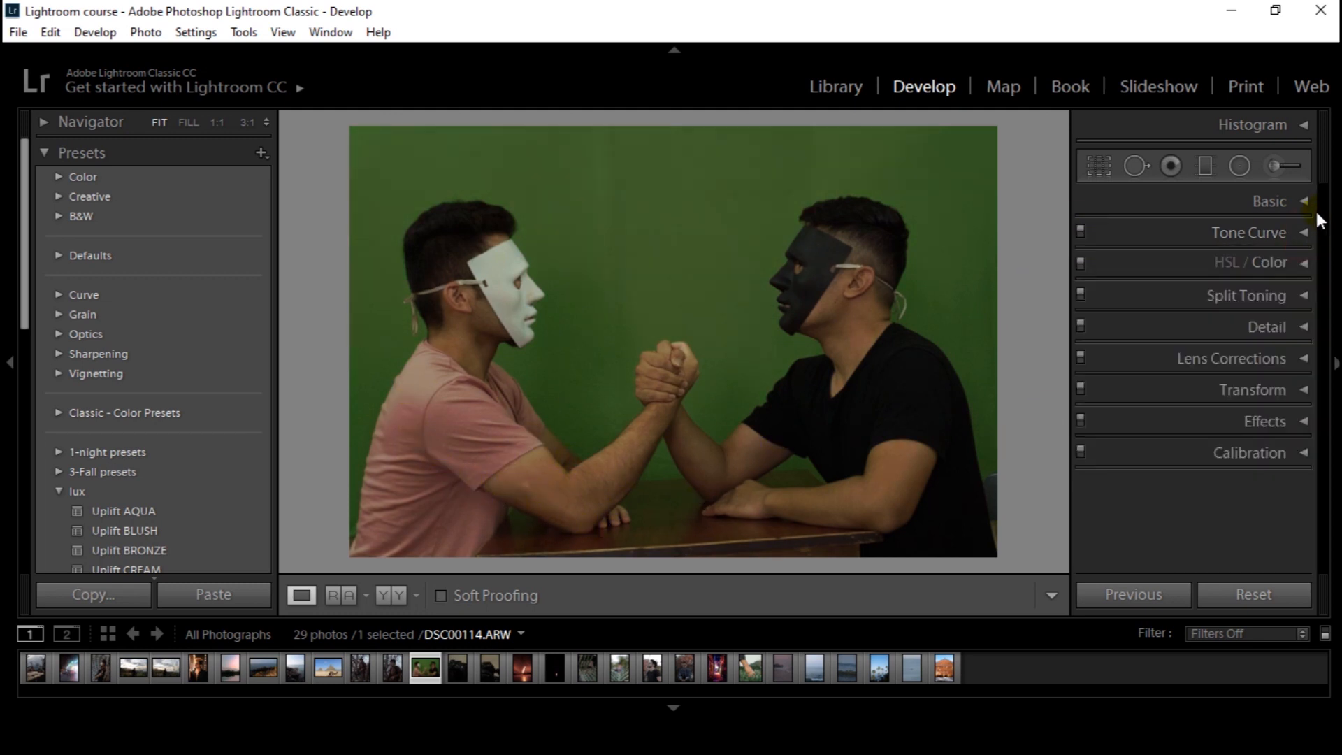
click(1305, 201)
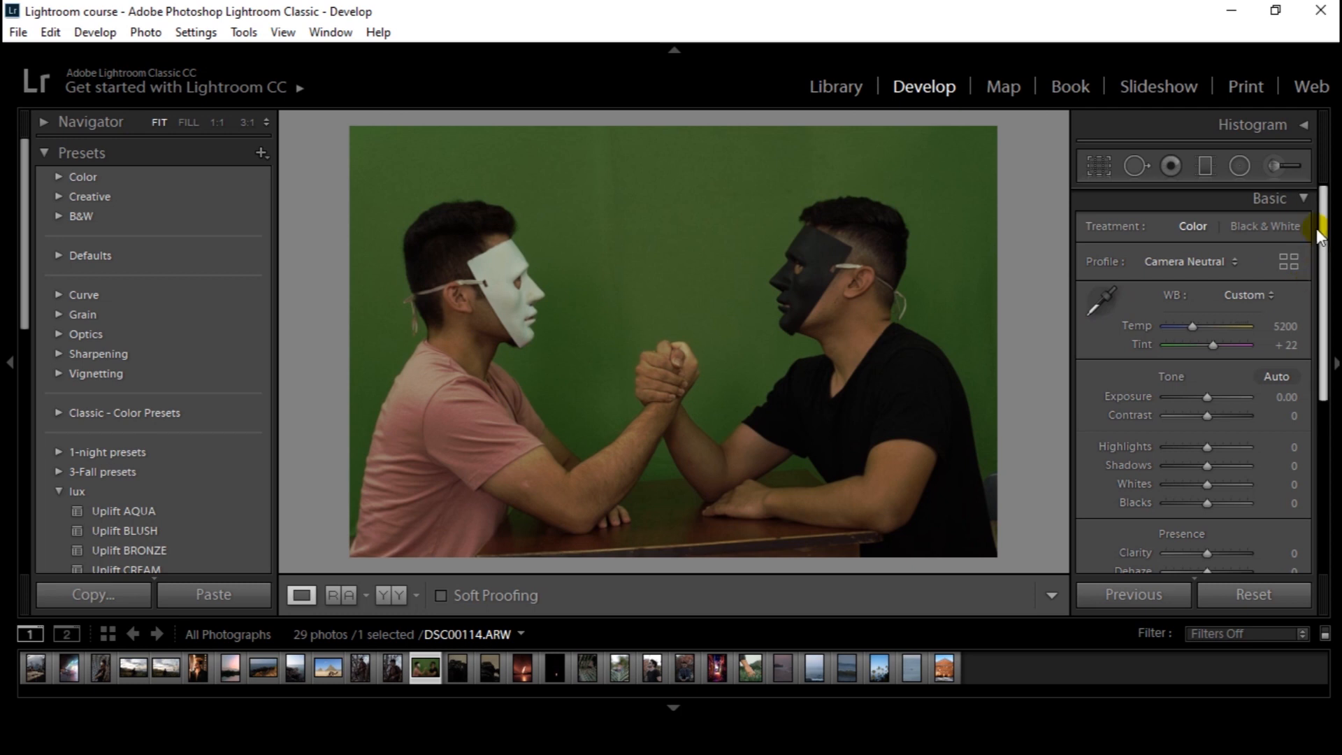
drag(1323, 213, 1323, 216)
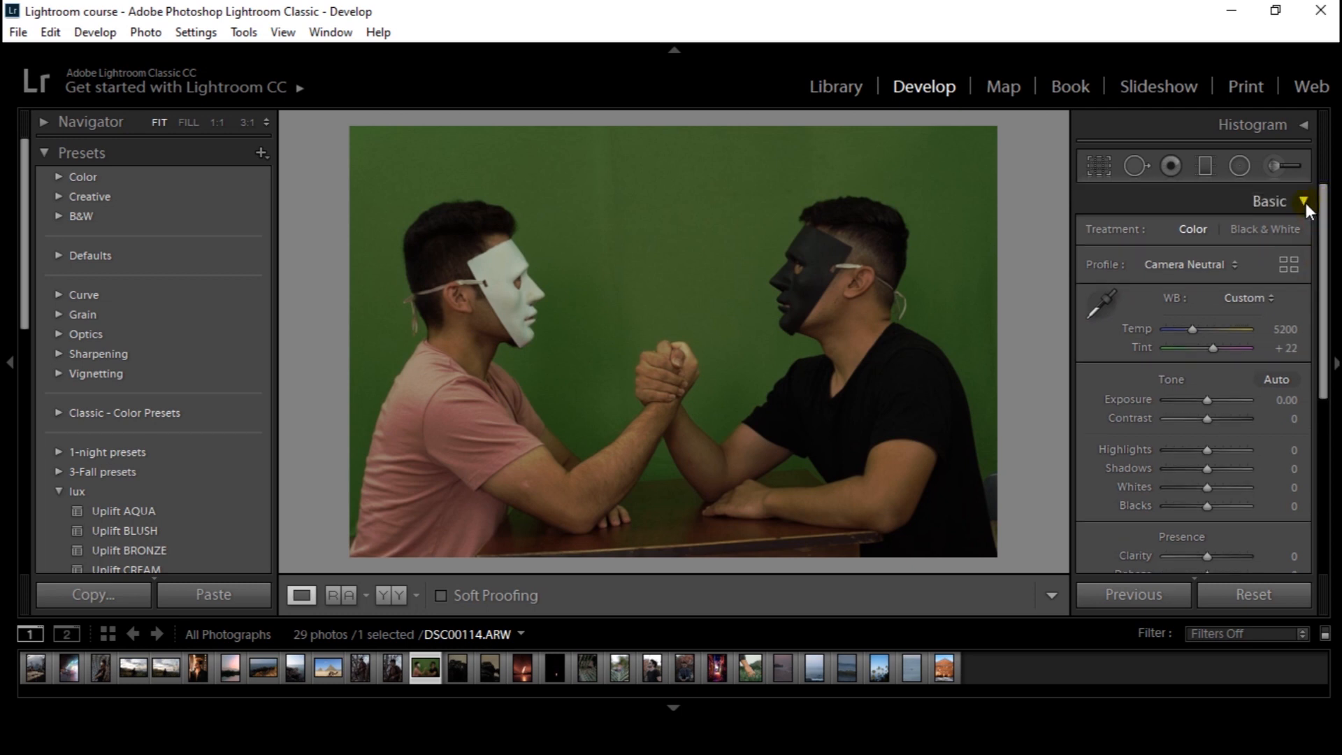
click(1302, 200)
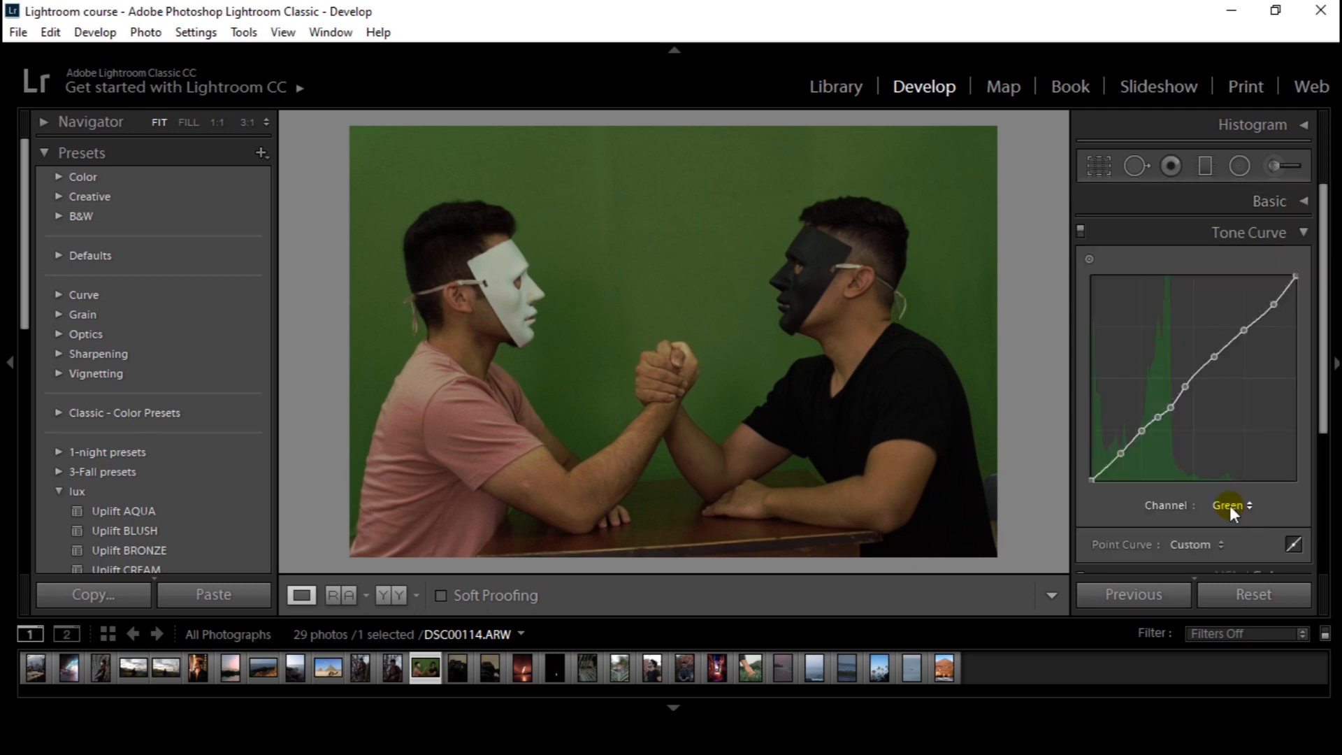
Show the photo's red channel curve and switch back to the green channel
click(1230, 506)
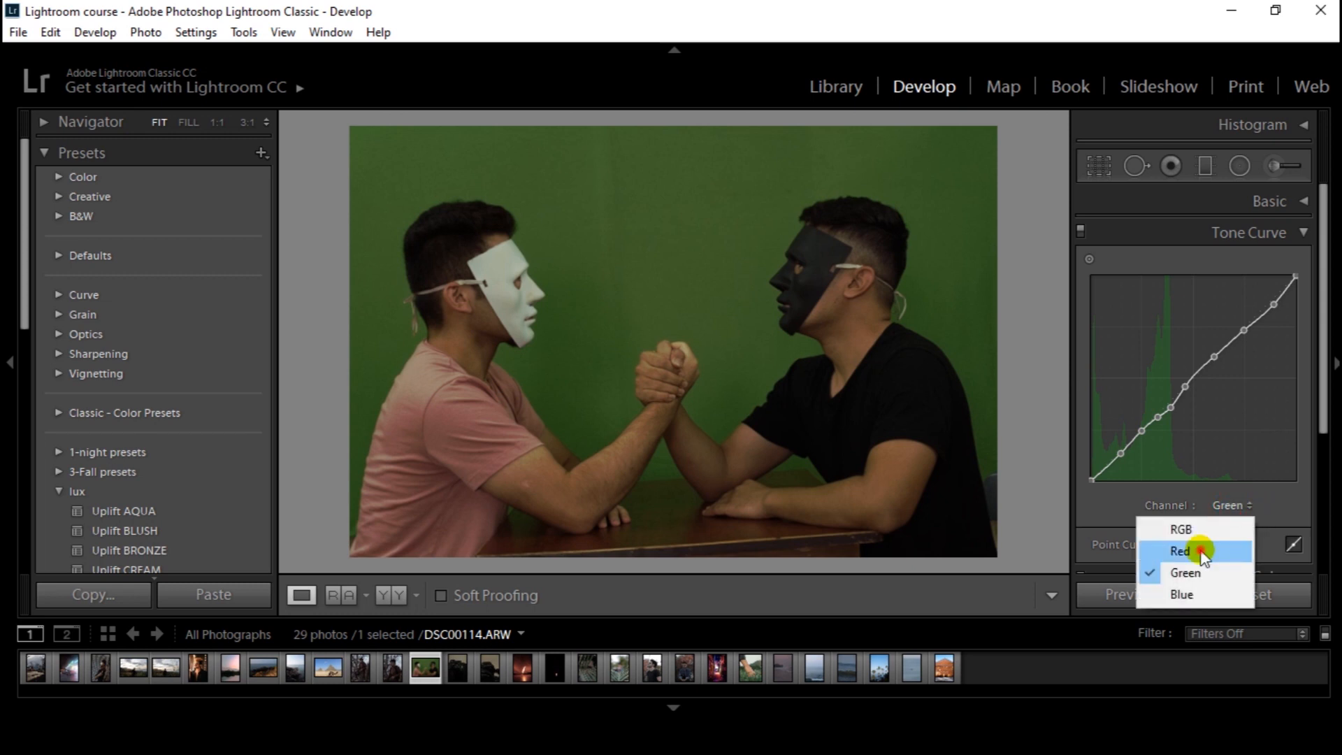
click(1192, 550)
click(1239, 510)
click(1222, 560)
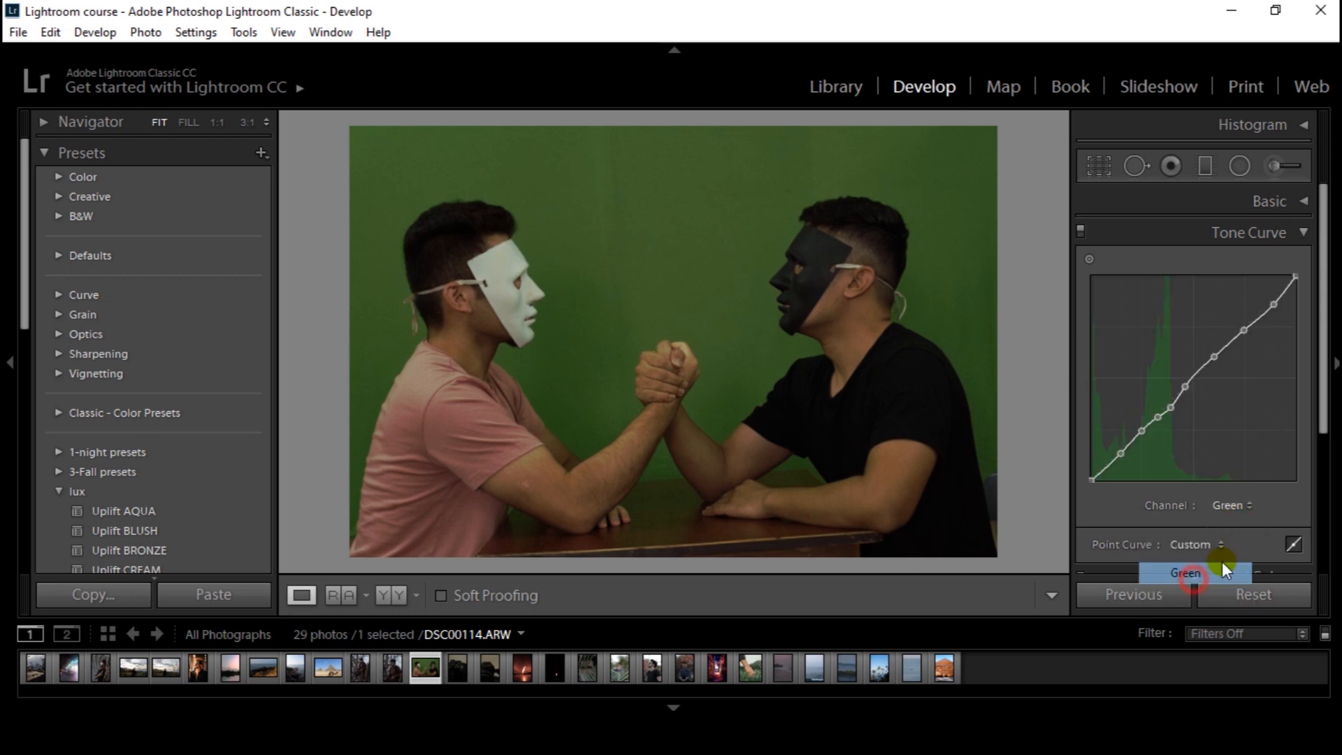
Try raising the midtones of the arm-wrestling photo's blue channel curve to about 44.3 / 56.5 %, and remove the added point
click(1235, 505)
click(1157, 593)
drag(1183, 393, 1182, 363)
double_click(1212, 413)
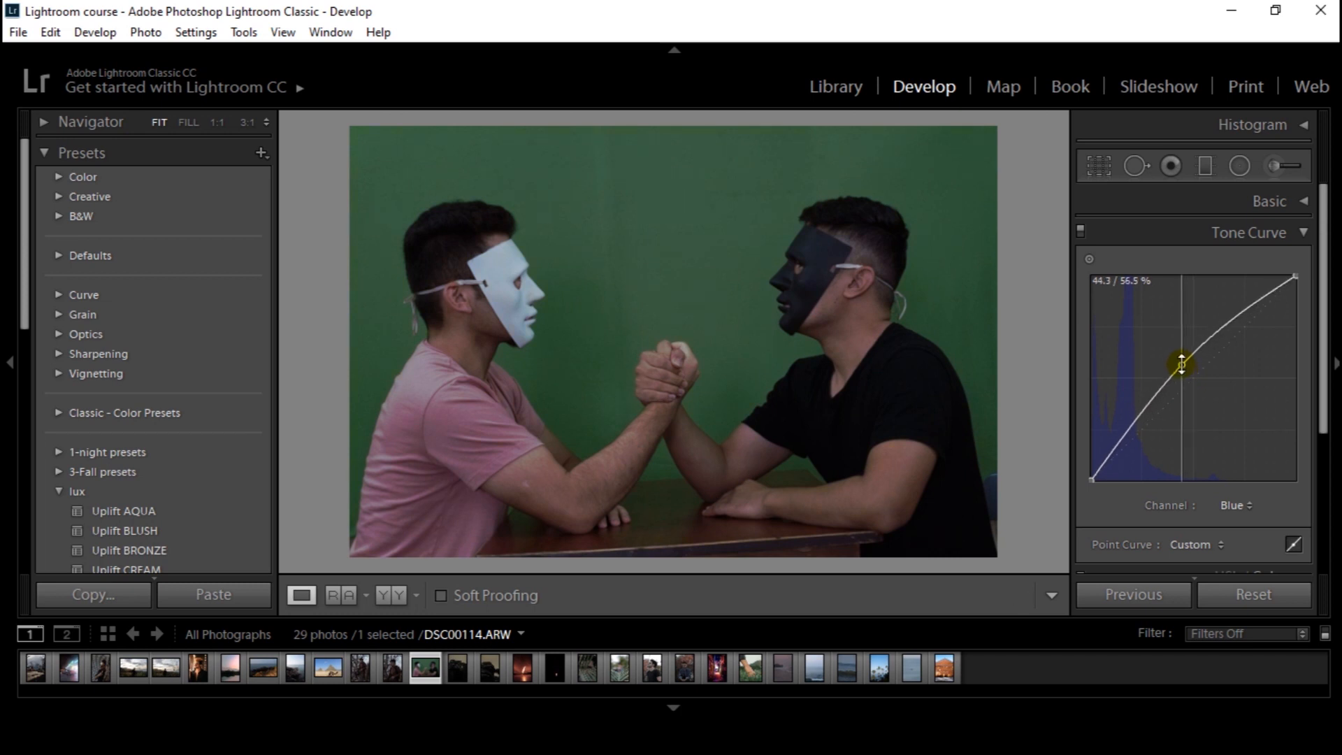
double_click(1181, 364)
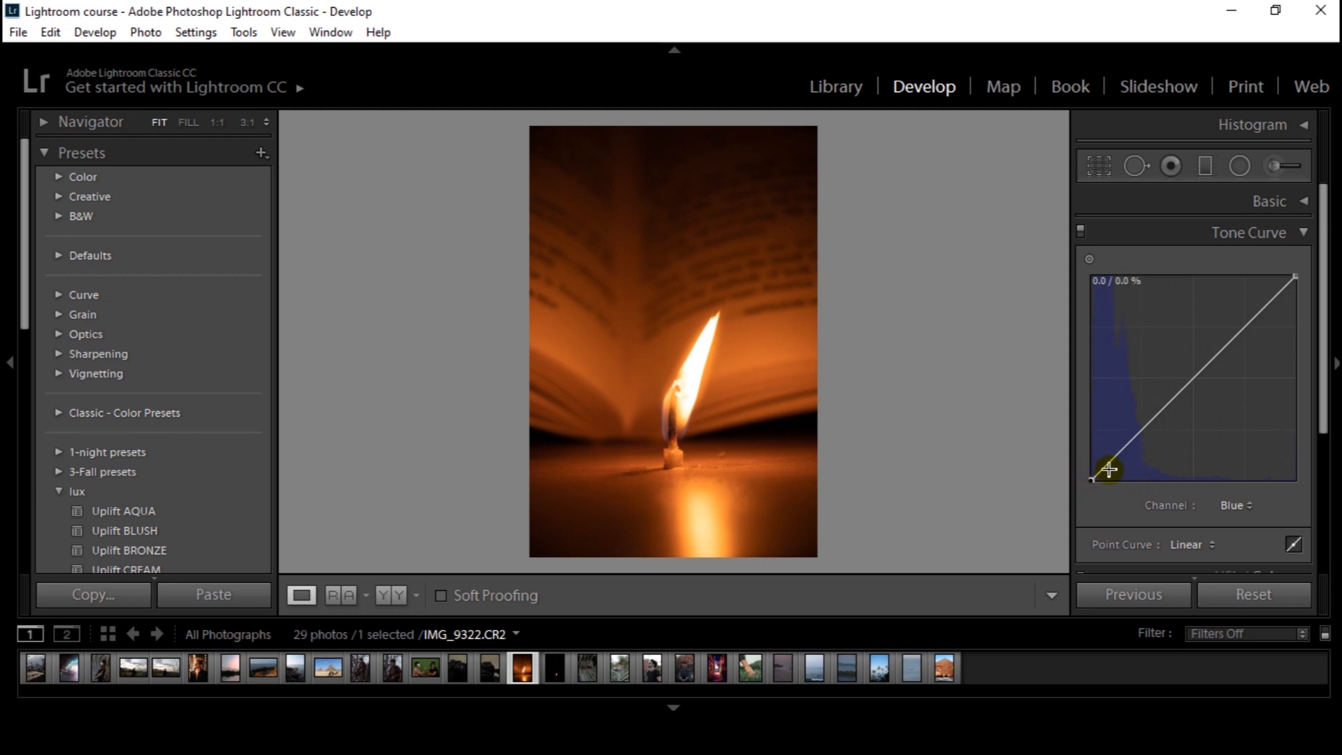
Try lifting the darkest shadows of the candle photo's blue curve while anchoring a second point just above them
click(1143, 428)
click(1118, 451)
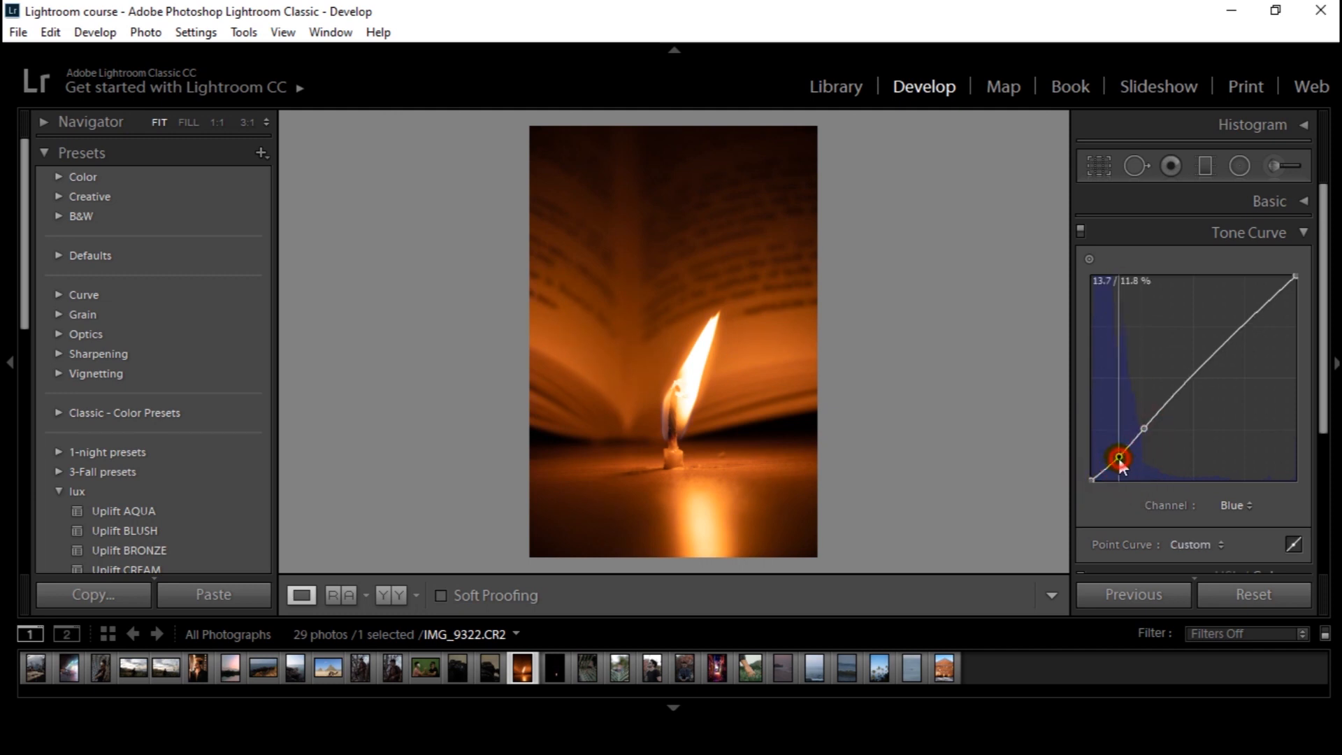
drag(1117, 451, 1117, 453)
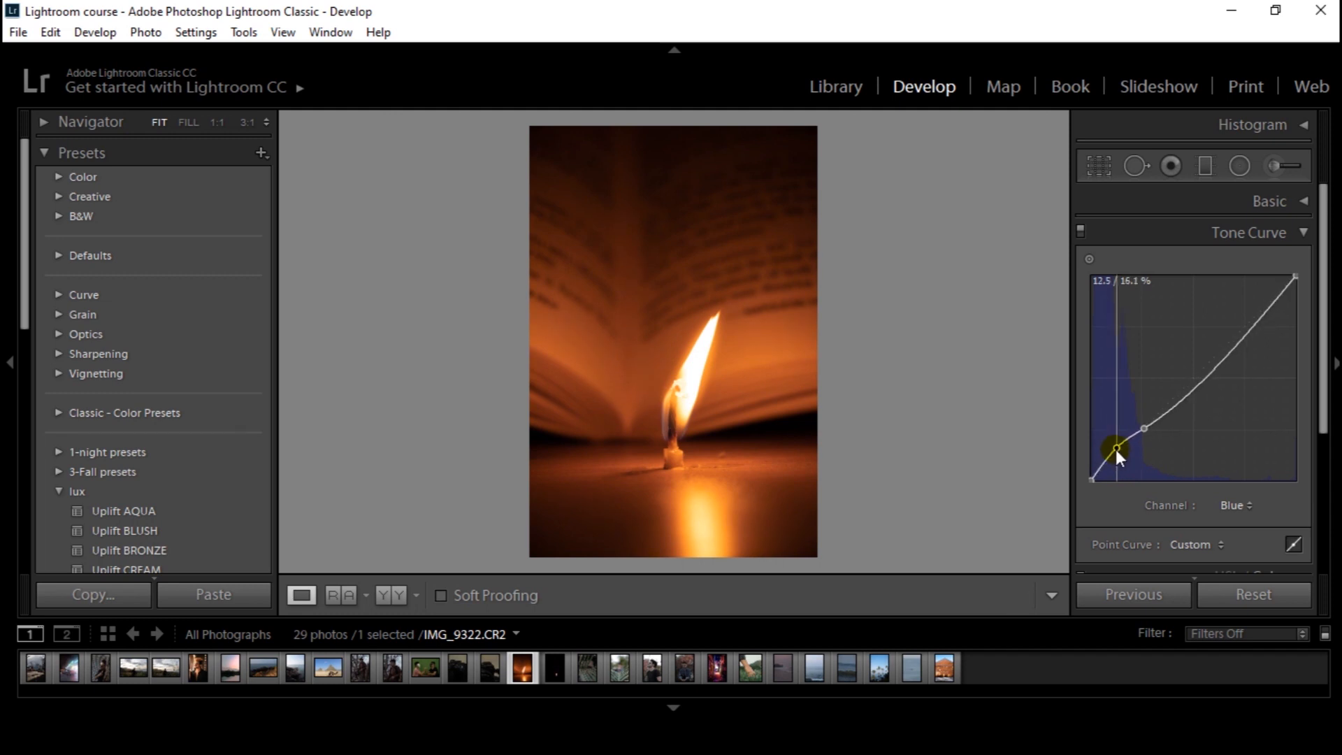
Compare the candle photo with its blue shadow adjustment switched off and on
click(1080, 234)
click(1080, 233)
click(1080, 233)
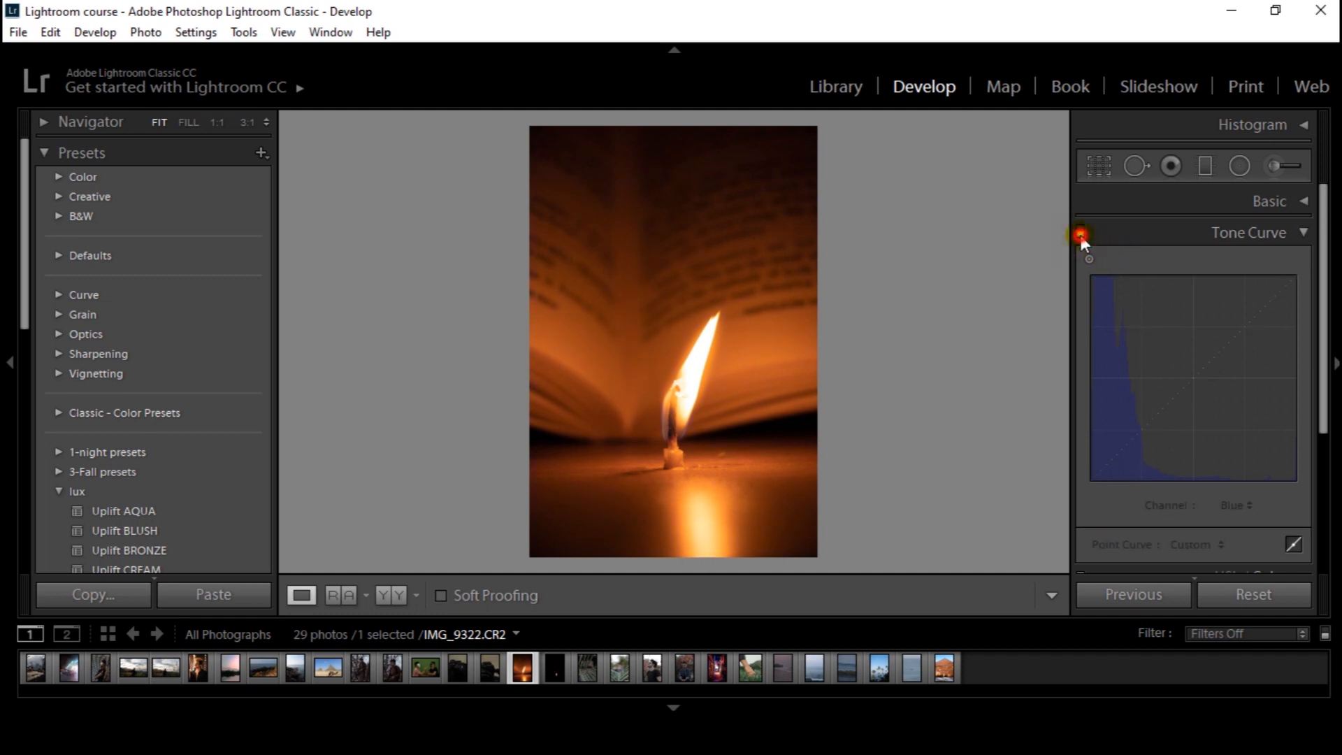
click(1080, 234)
click(1080, 233)
click(1080, 233)
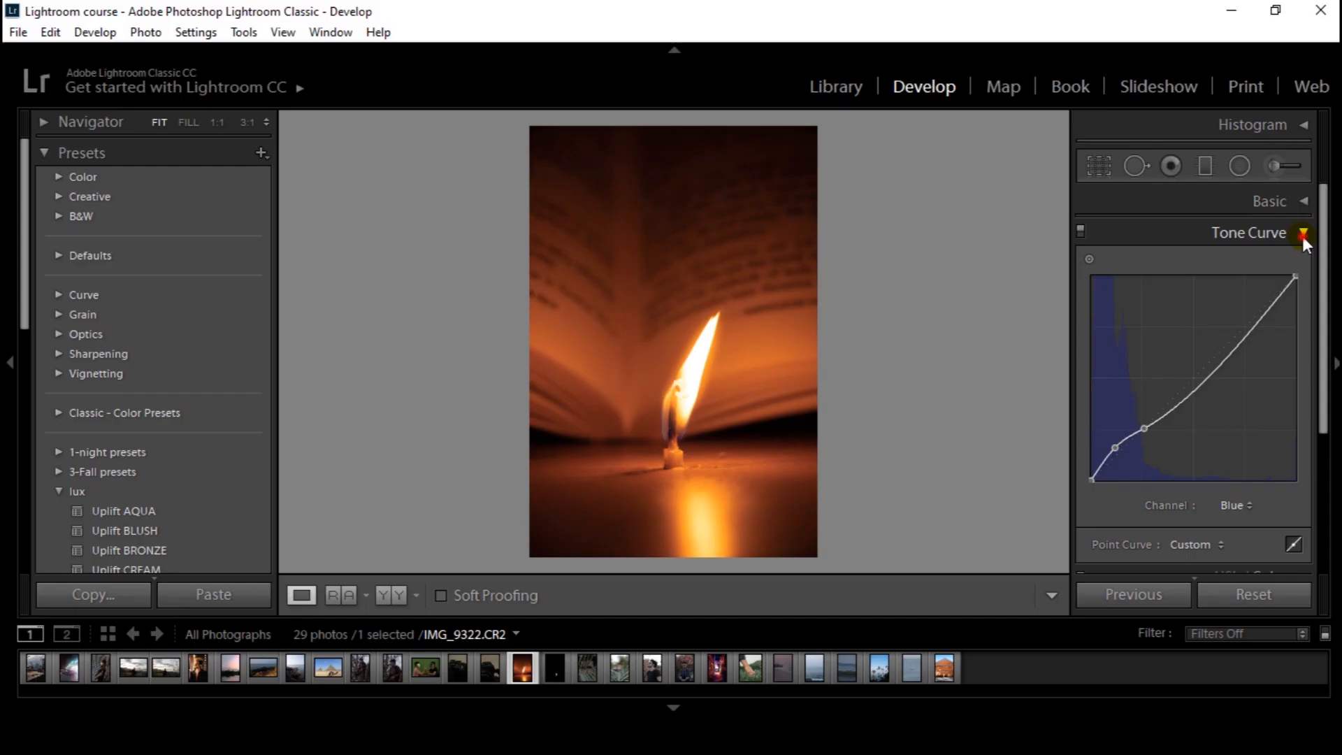
Remove every added point from the candle photo's blue curve to make it linear again
click(1303, 233)
click(1305, 232)
drag(1260, 328, 1273, 296)
click(1308, 232)
click(1308, 232)
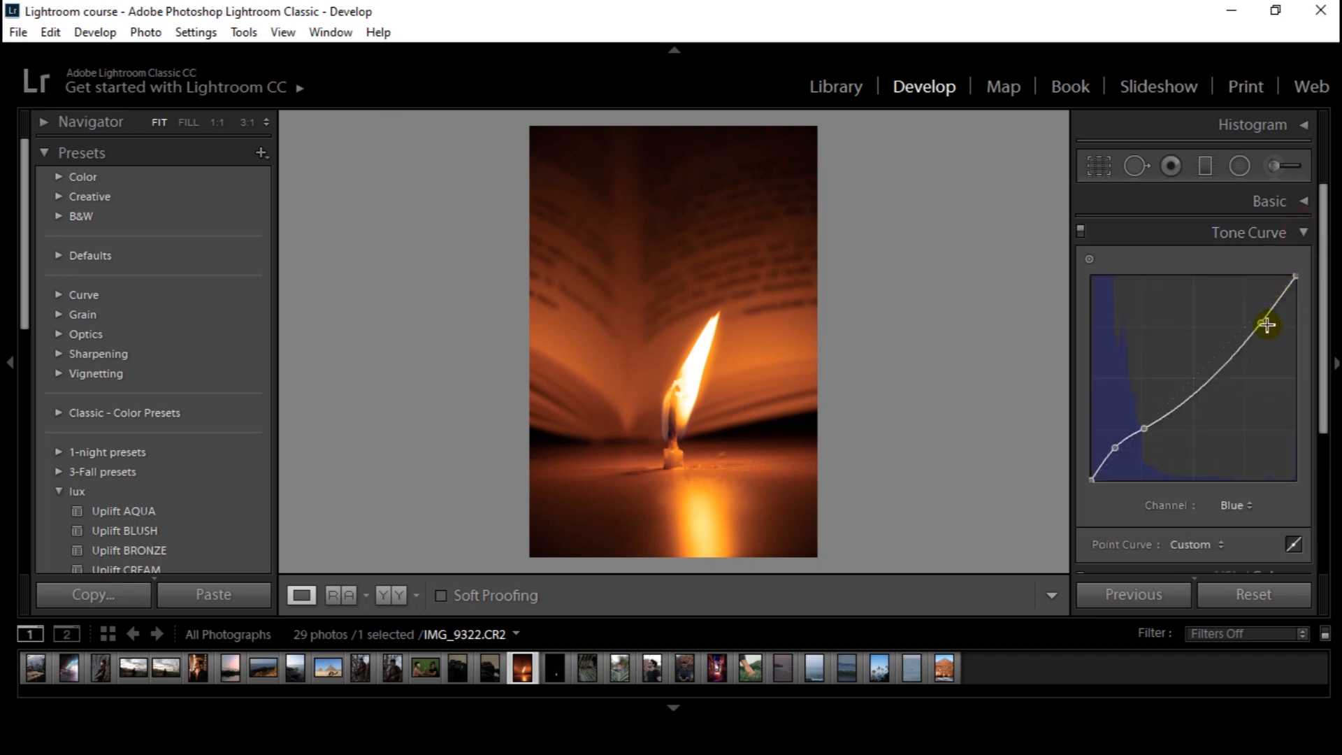
double_click(1262, 326)
double_click(1142, 431)
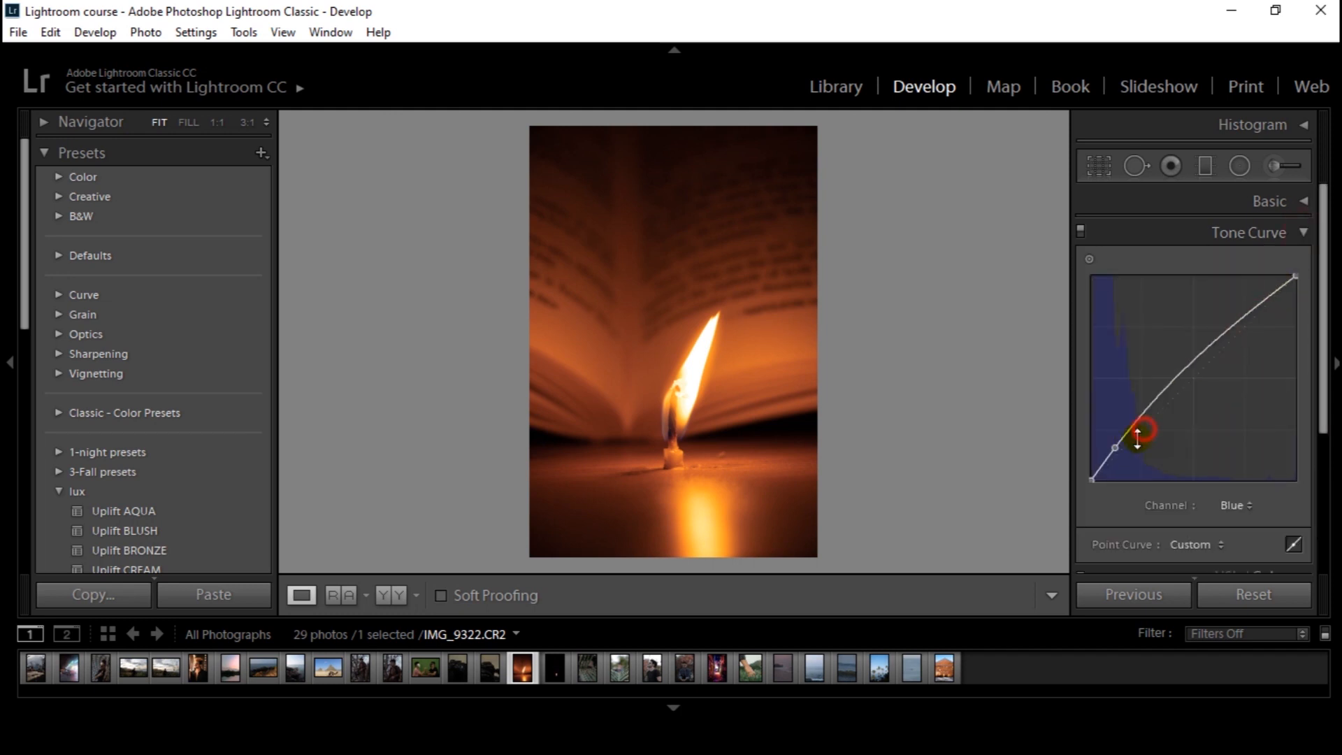
double_click(1116, 448)
Shape the candle photo's red channel into an S-curve by lowering its shadows and raising its highlights
click(1236, 505)
click(1201, 549)
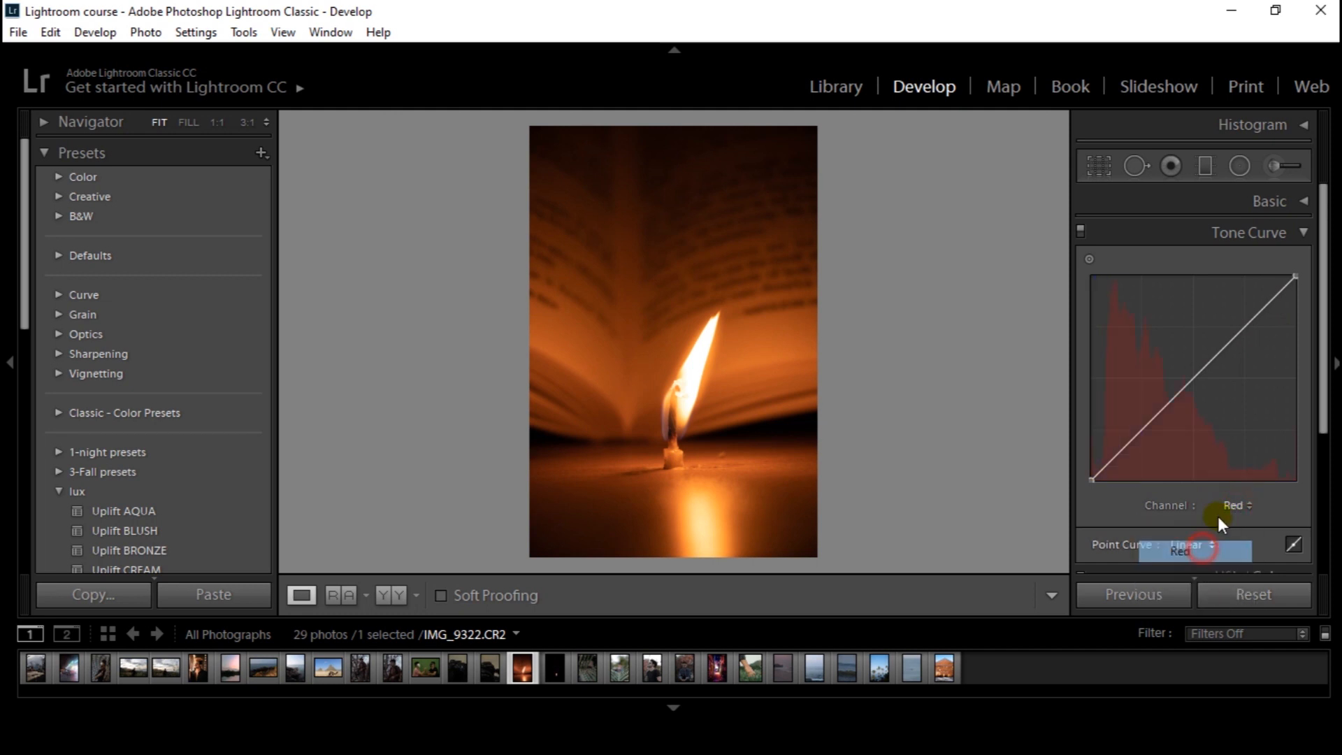
click(1236, 506)
click(1209, 600)
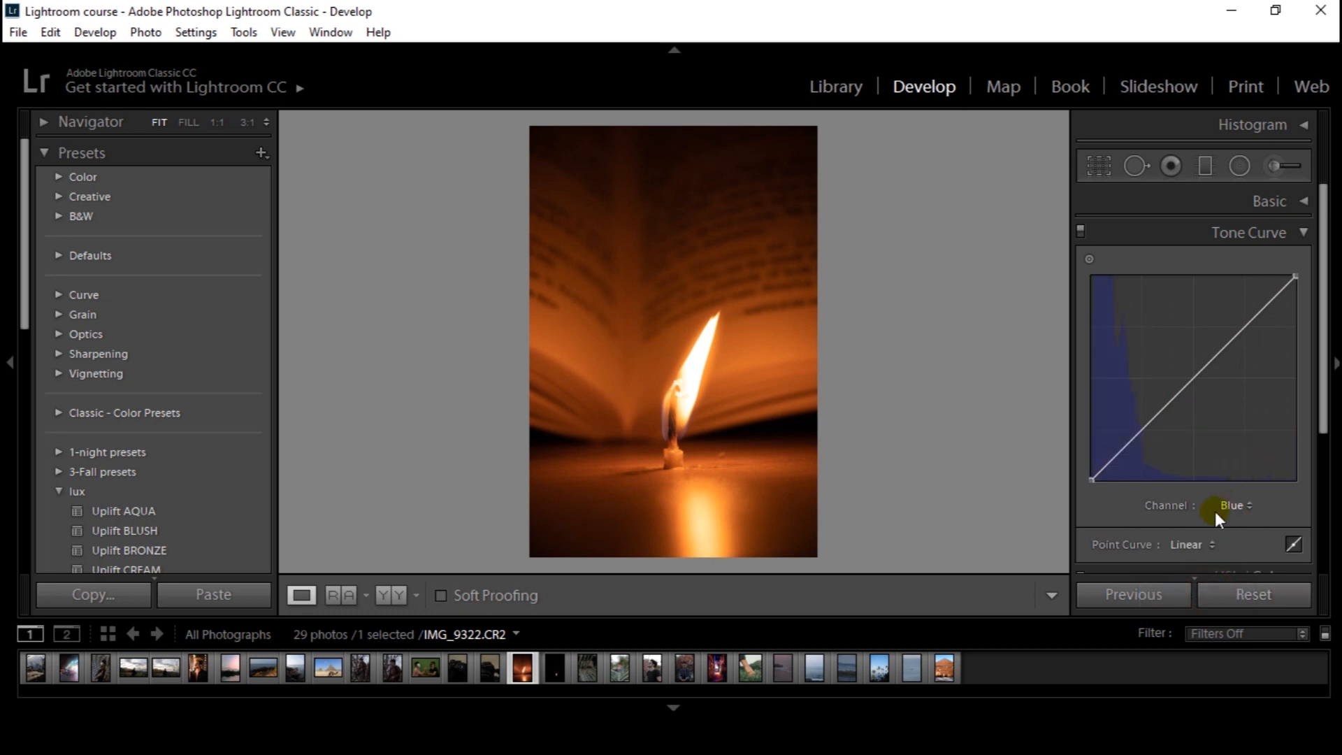
click(1217, 506)
click(1201, 549)
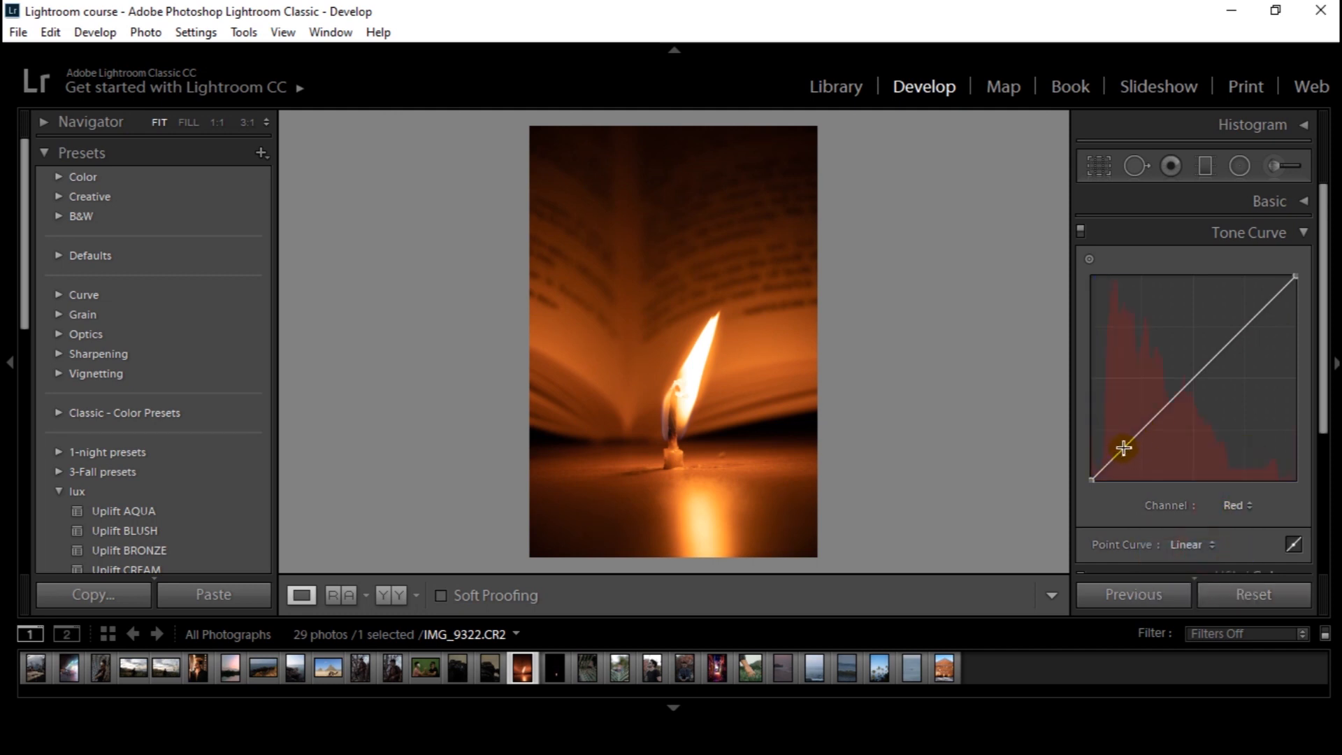
drag(1123, 448, 1127, 454)
drag(1264, 308, 1262, 295)
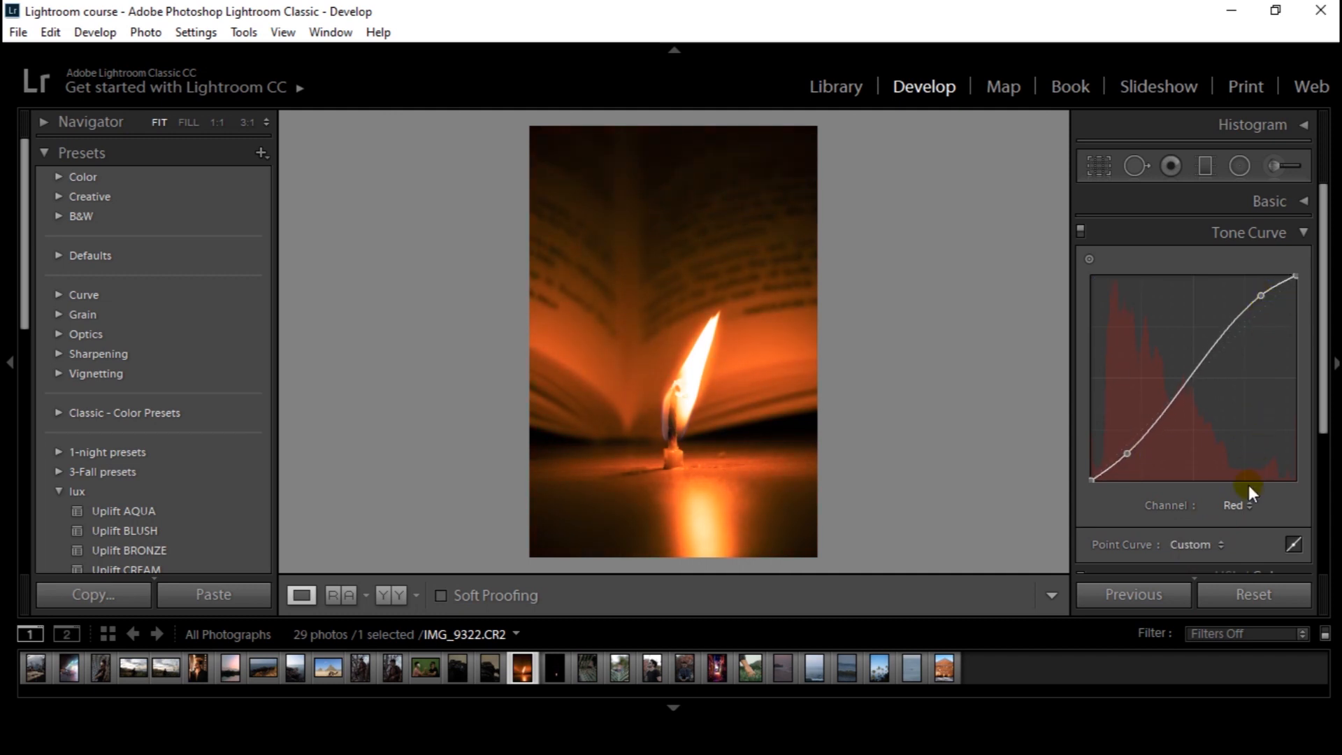
Shape the candle photo's green channel into an S-curve, lowering the shadows and raising the highlights to about 81.2 / 88.6 %
click(1239, 505)
click(1206, 573)
click(1126, 446)
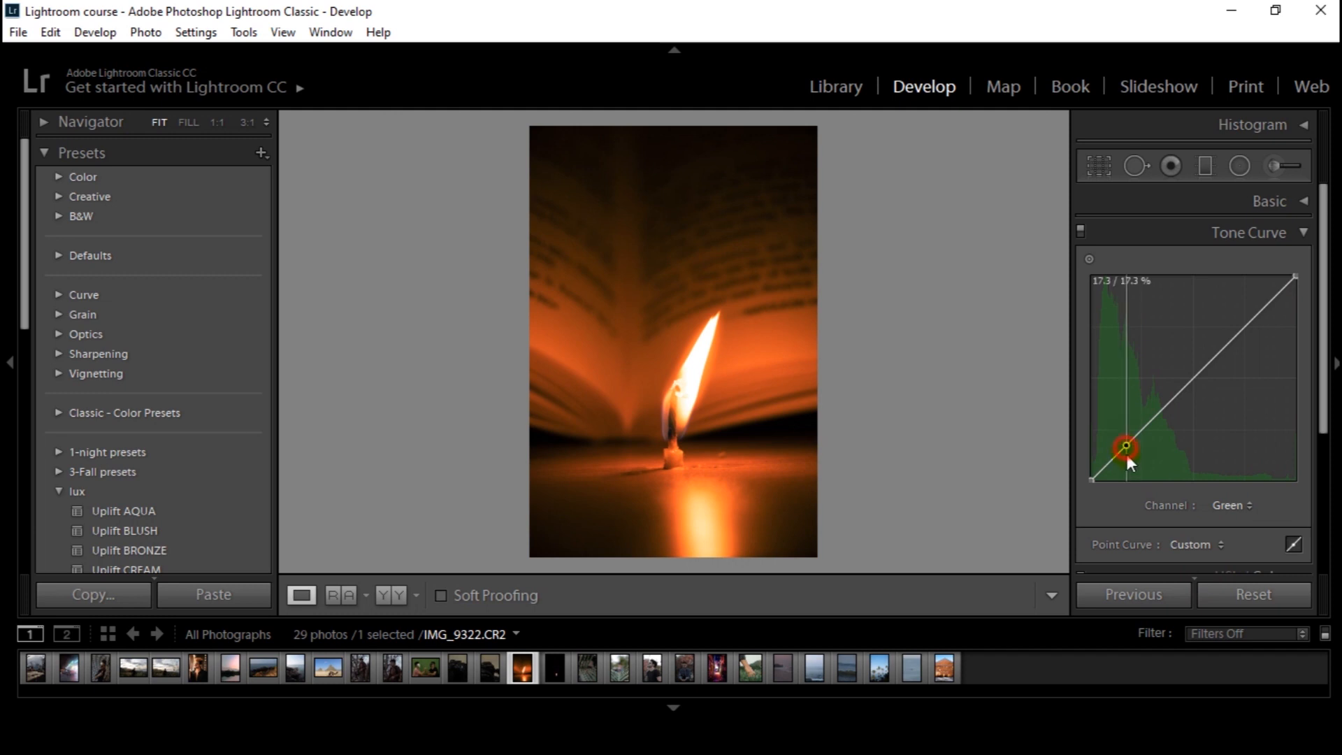
drag(1127, 454, 1129, 456)
drag(1260, 309, 1260, 296)
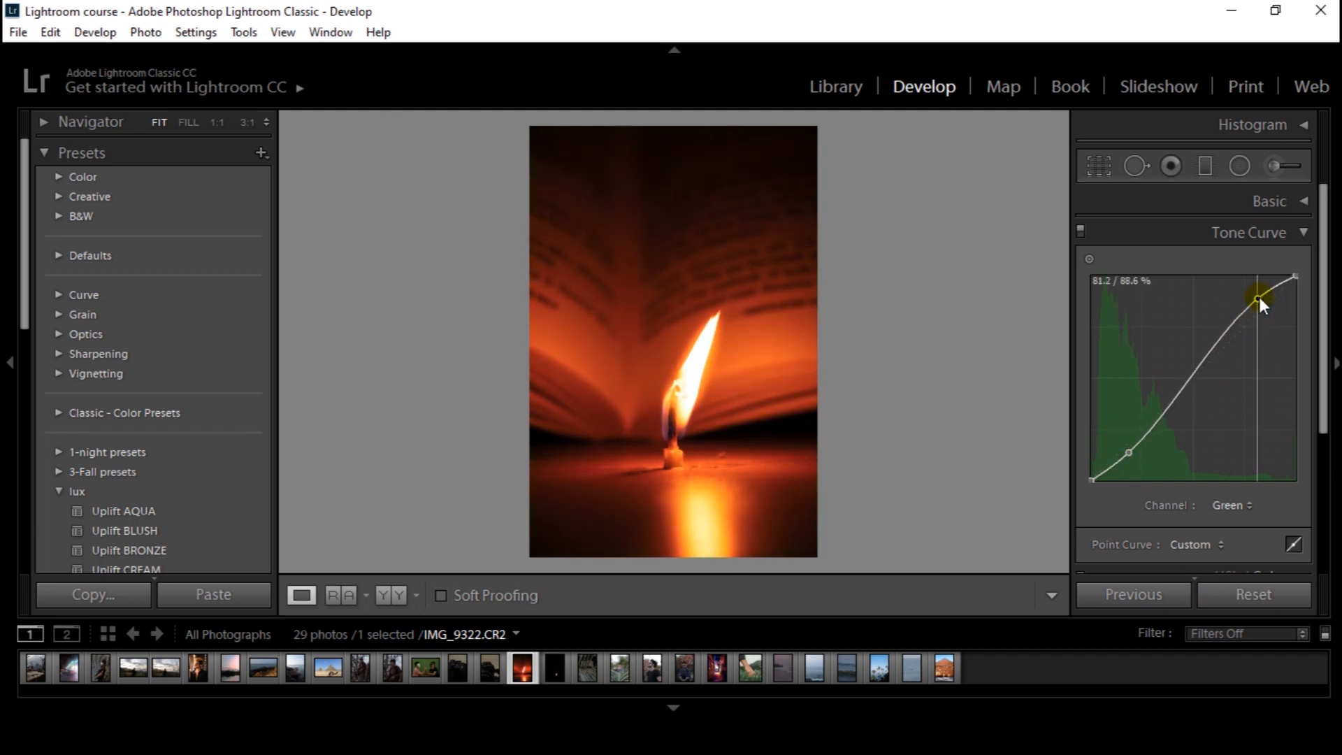
Give the candle photo's blue channel an S-curve with shadows at about 18.8 / 12.2 % and highlights at about 80.0 / 87.5 %
click(1234, 506)
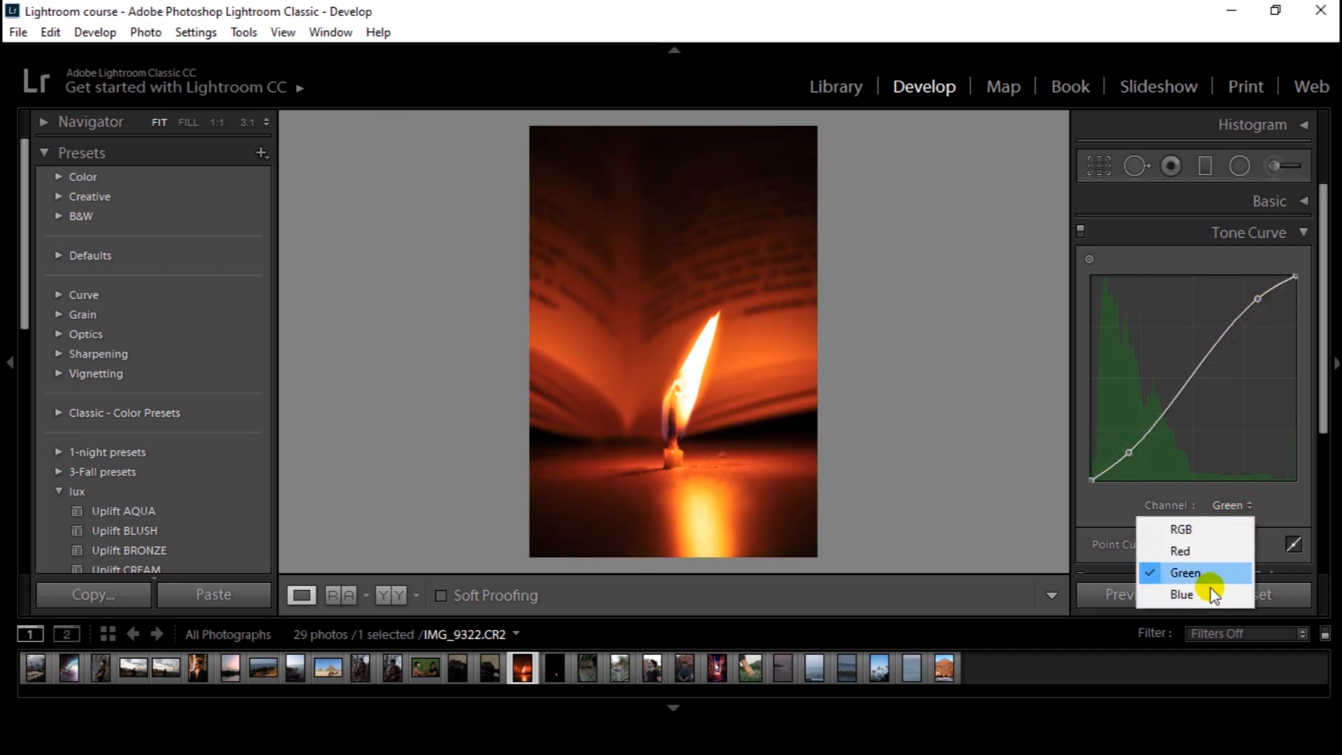
click(1212, 594)
drag(1127, 446, 1129, 456)
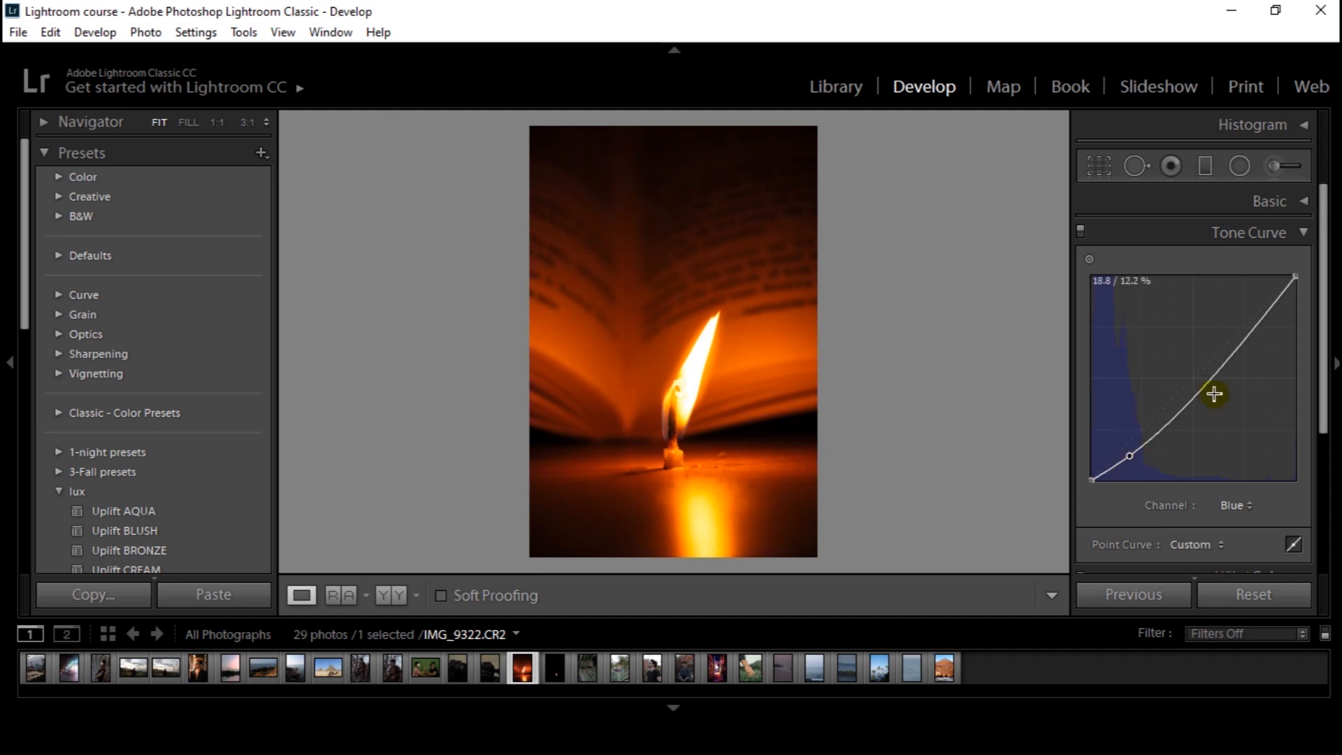
drag(1257, 323, 1256, 301)
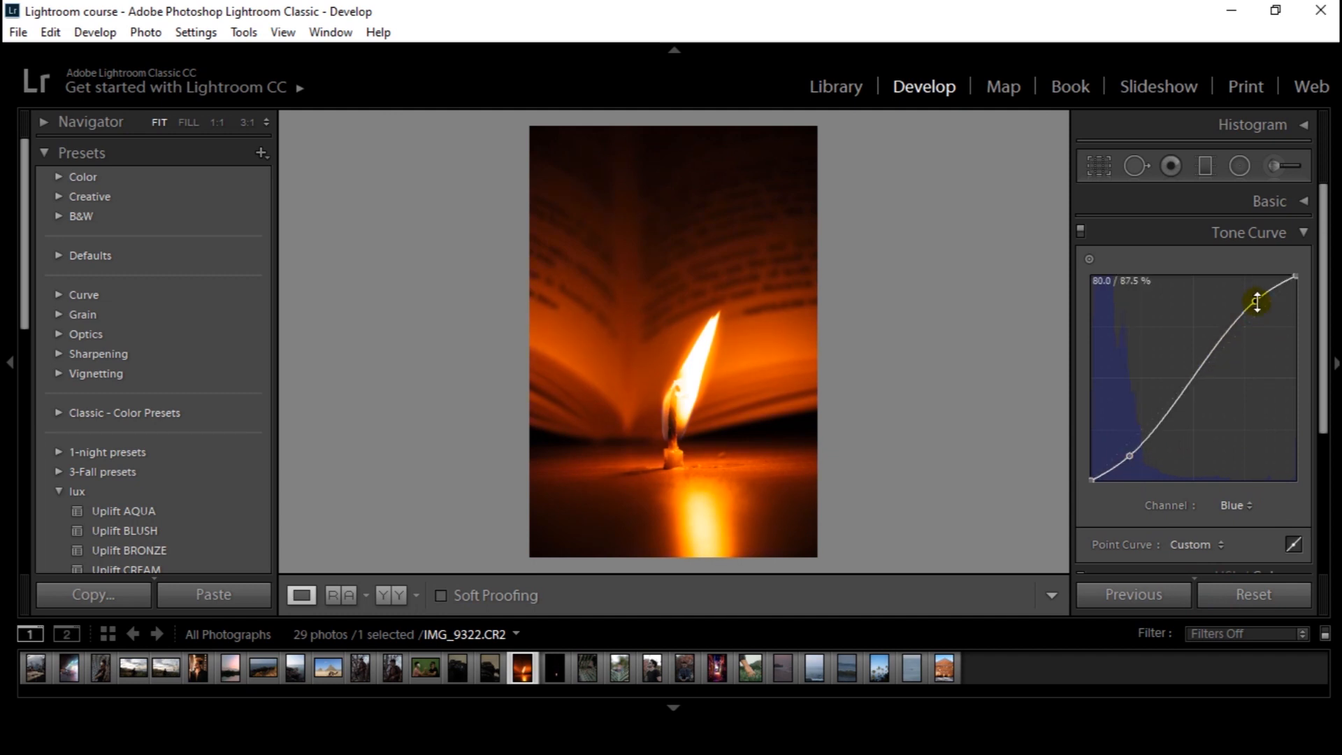
Compare the candle photo with its red, green and blue S-curves switched off and on
click(1083, 231)
click(1082, 231)
click(1081, 232)
click(1081, 232)
click(1081, 232)
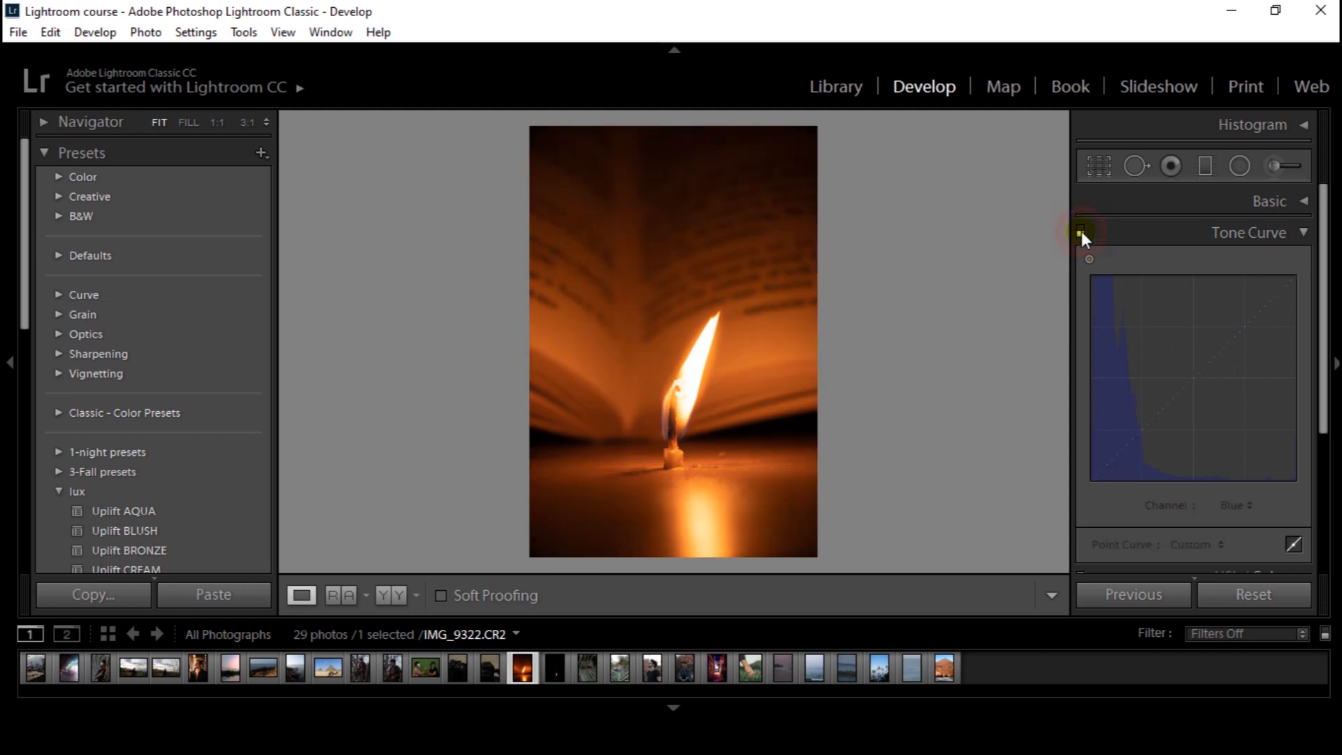
click(1080, 232)
click(1080, 232)
click(1081, 232)
click(1080, 232)
click(1080, 233)
click(1080, 232)
click(1081, 232)
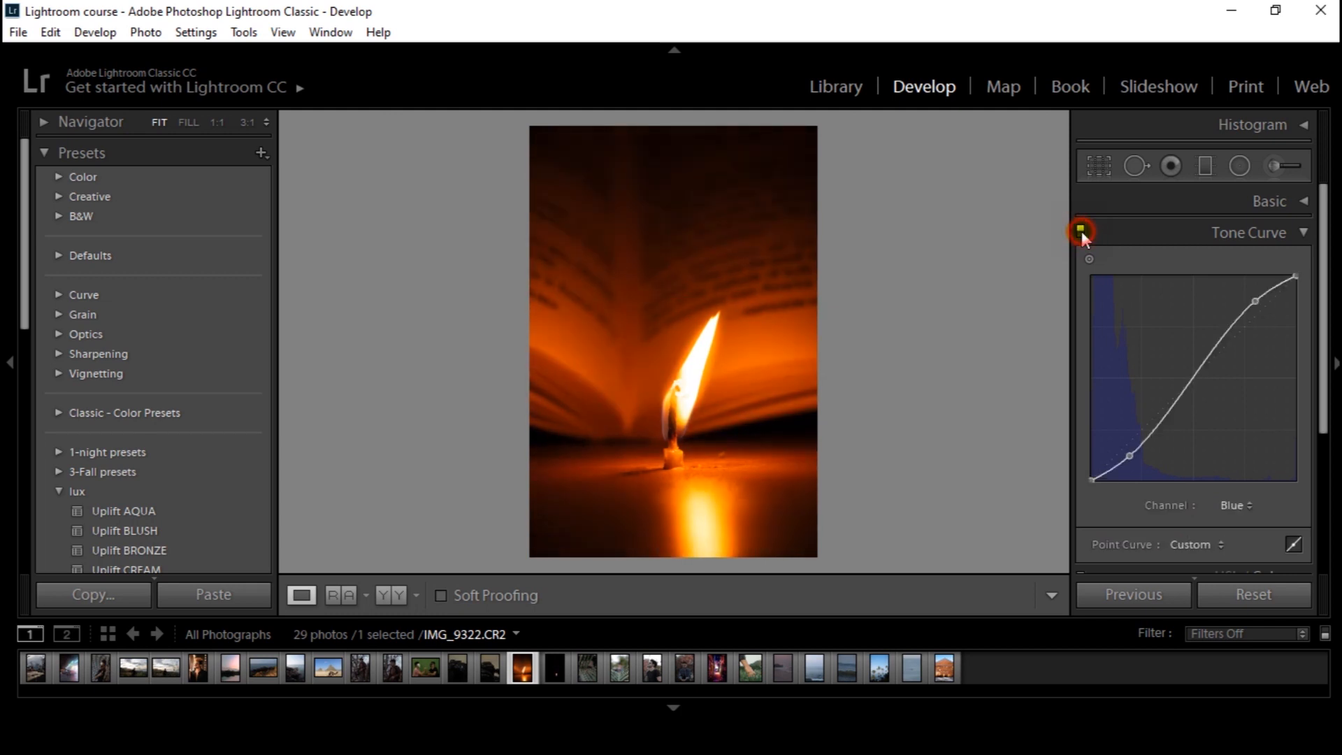
Open the ocean wave photo IMG_3304.CR2 and shape its blue channel into an S-curve with lowered shadows and raised highlights
click(847, 671)
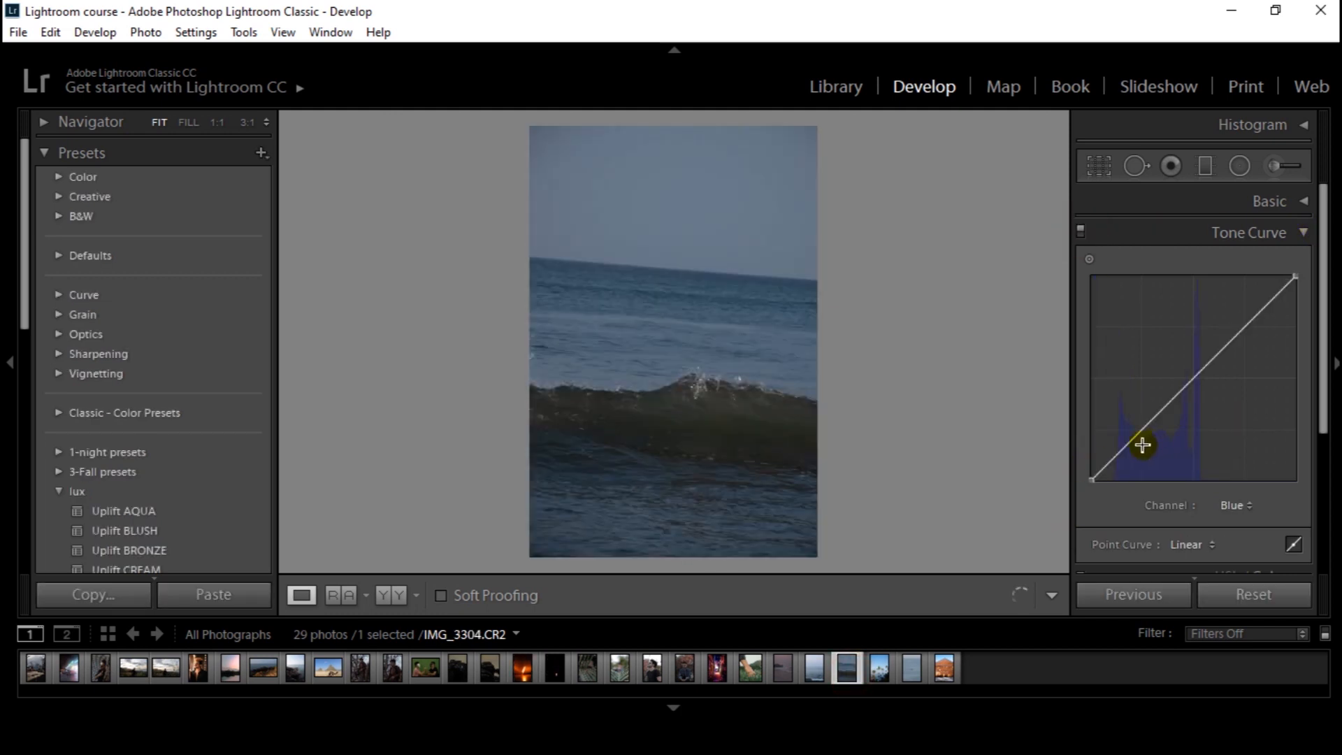
click(1236, 505)
click(1236, 520)
drag(1133, 438, 1132, 457)
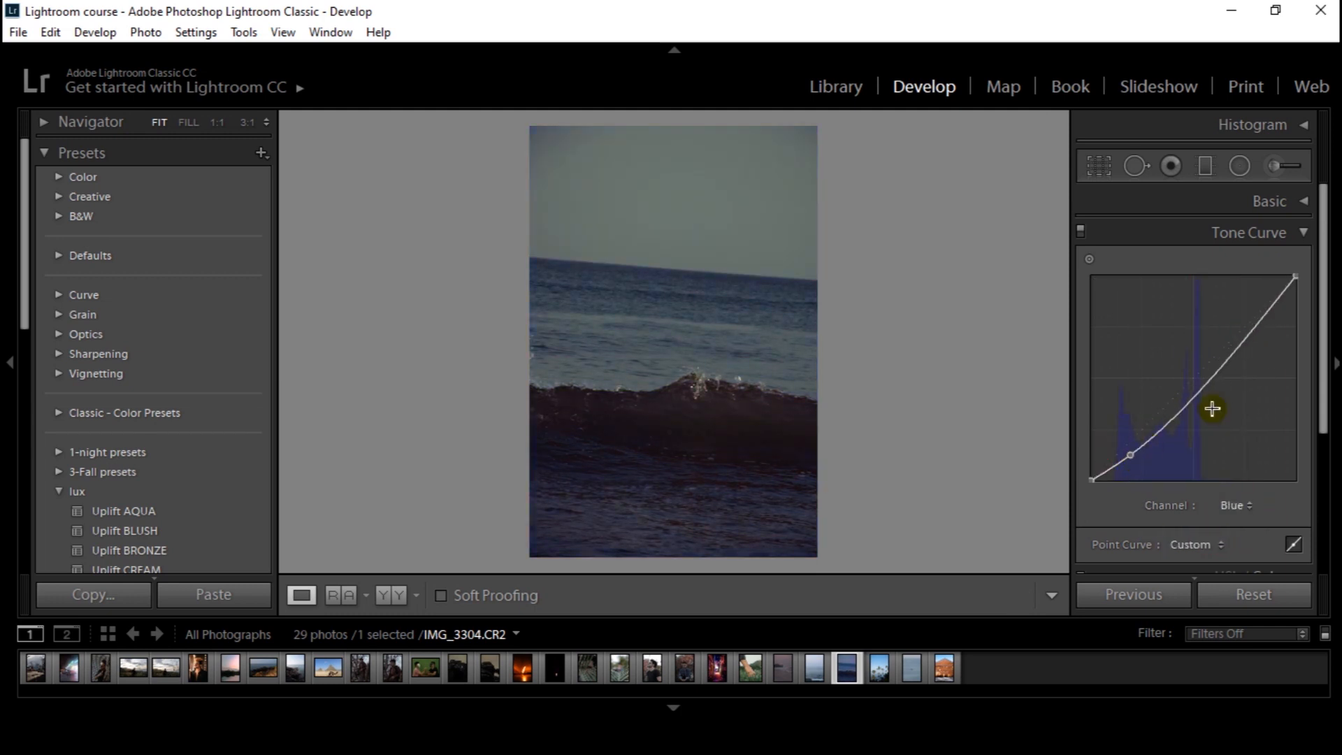
drag(1256, 323, 1251, 310)
Compare the ocean wave photo with its blue S-curve switched off and on
click(1083, 229)
click(1083, 229)
click(1082, 229)
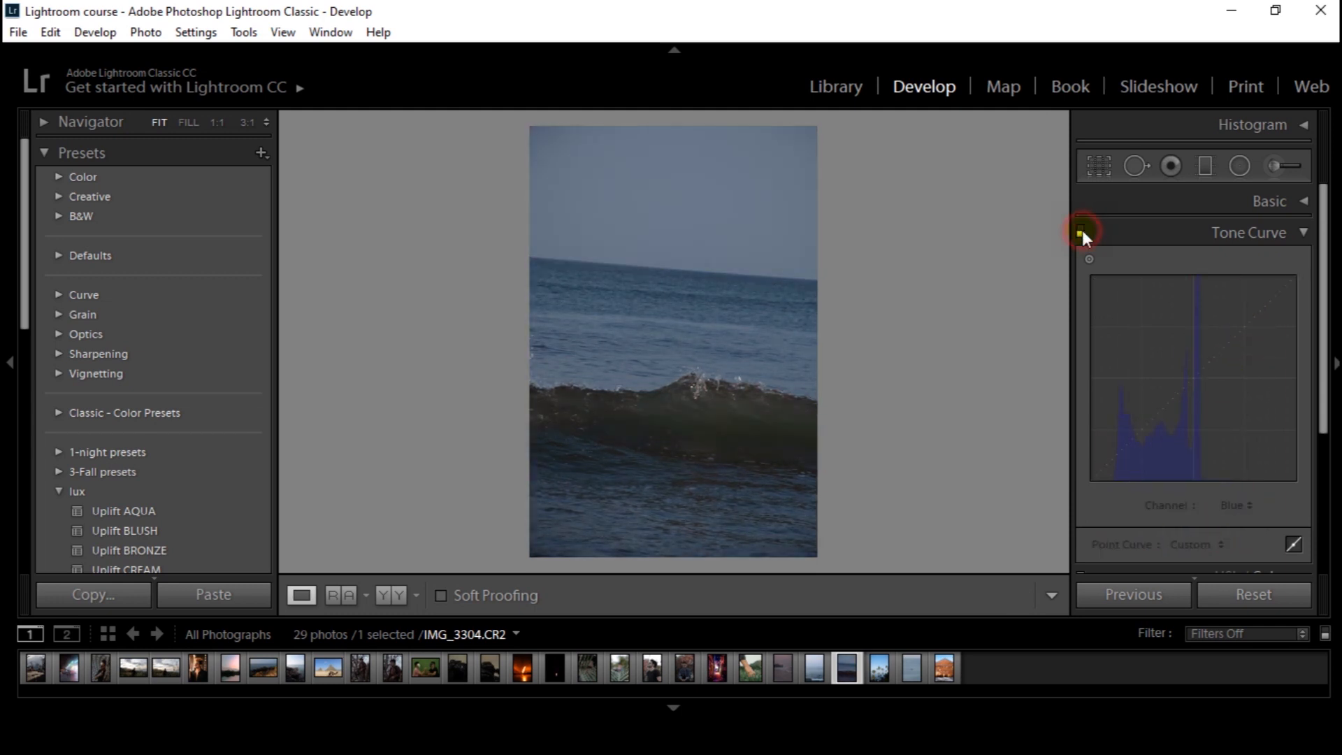
click(1082, 229)
click(1082, 229)
click(1081, 229)
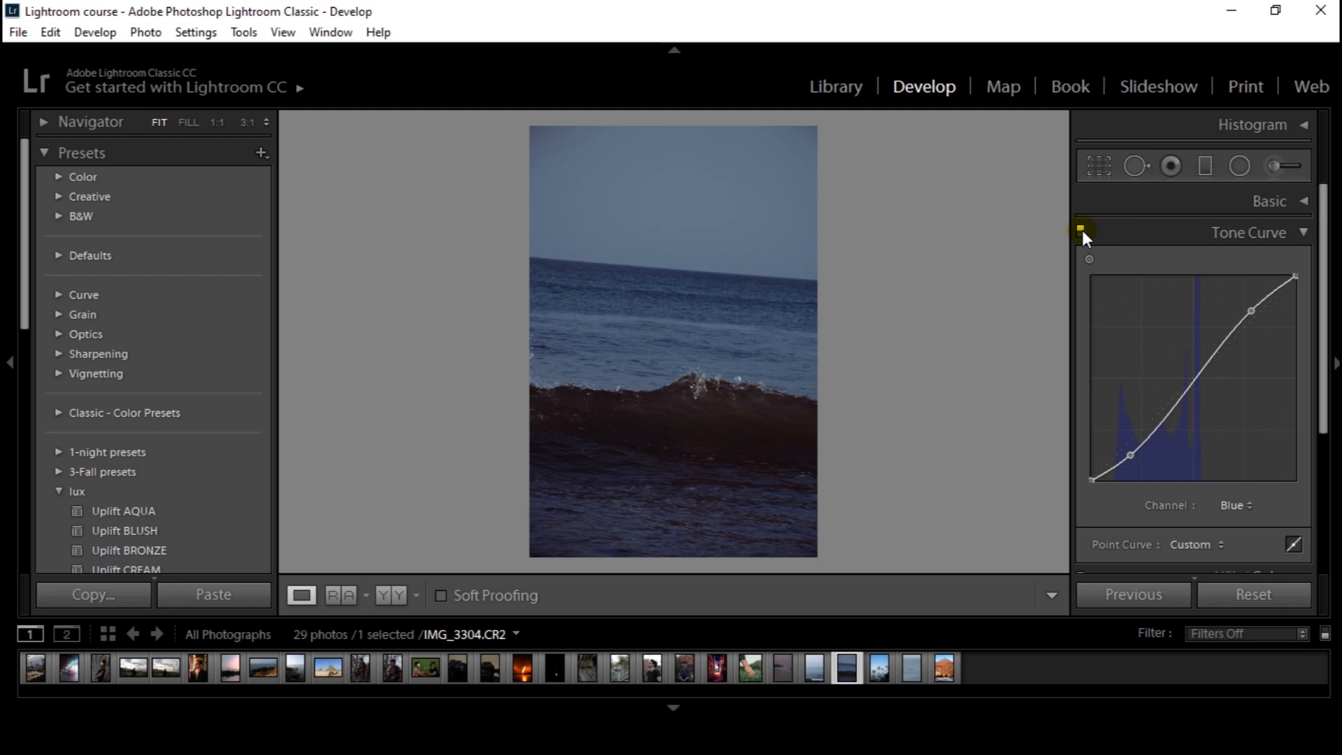
click(1081, 229)
click(1081, 229)
click(1082, 229)
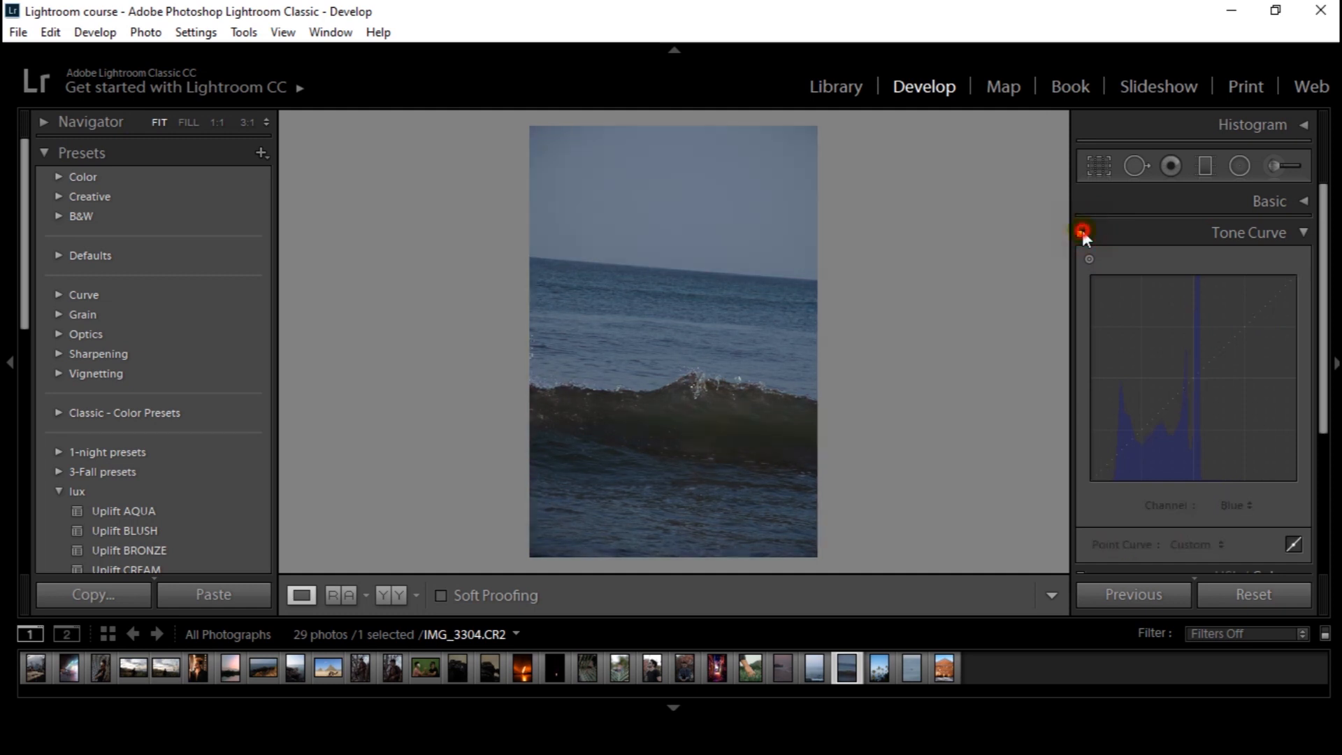
click(1082, 230)
click(1306, 233)
click(1306, 233)
click(1304, 233)
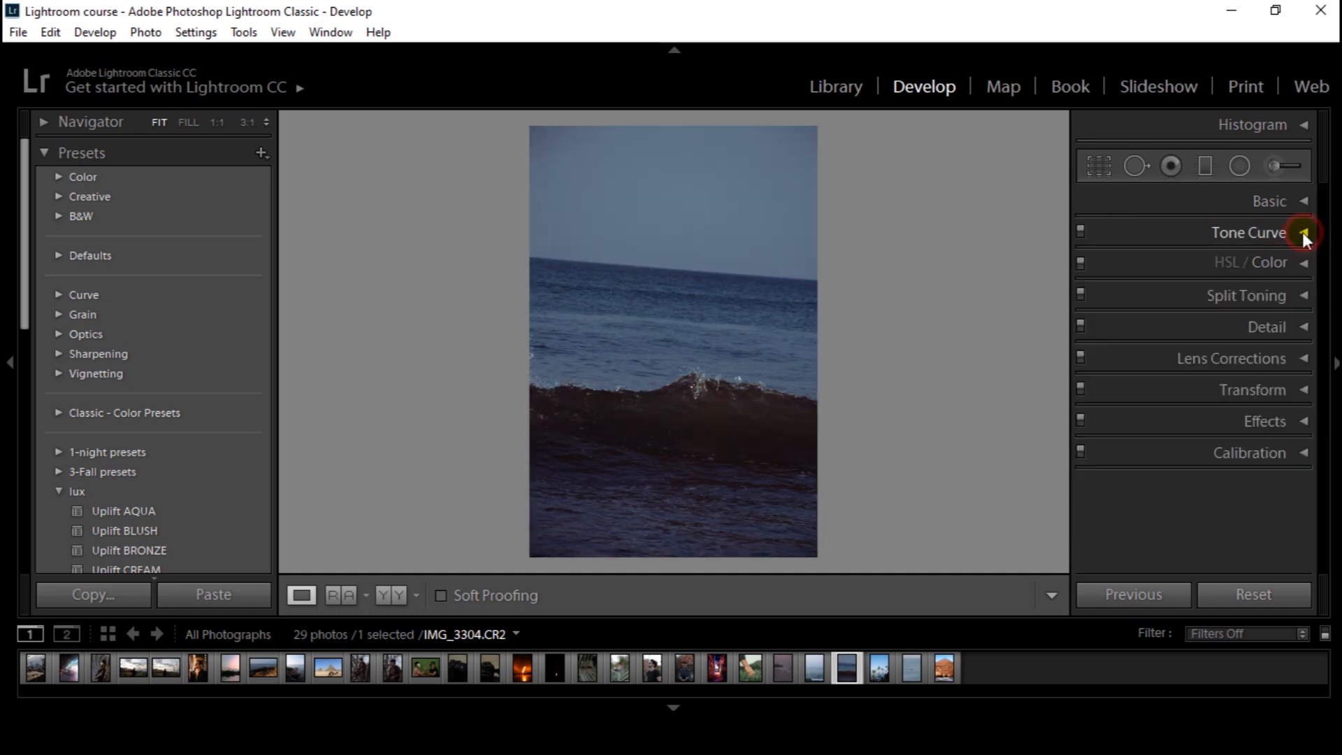
click(1305, 232)
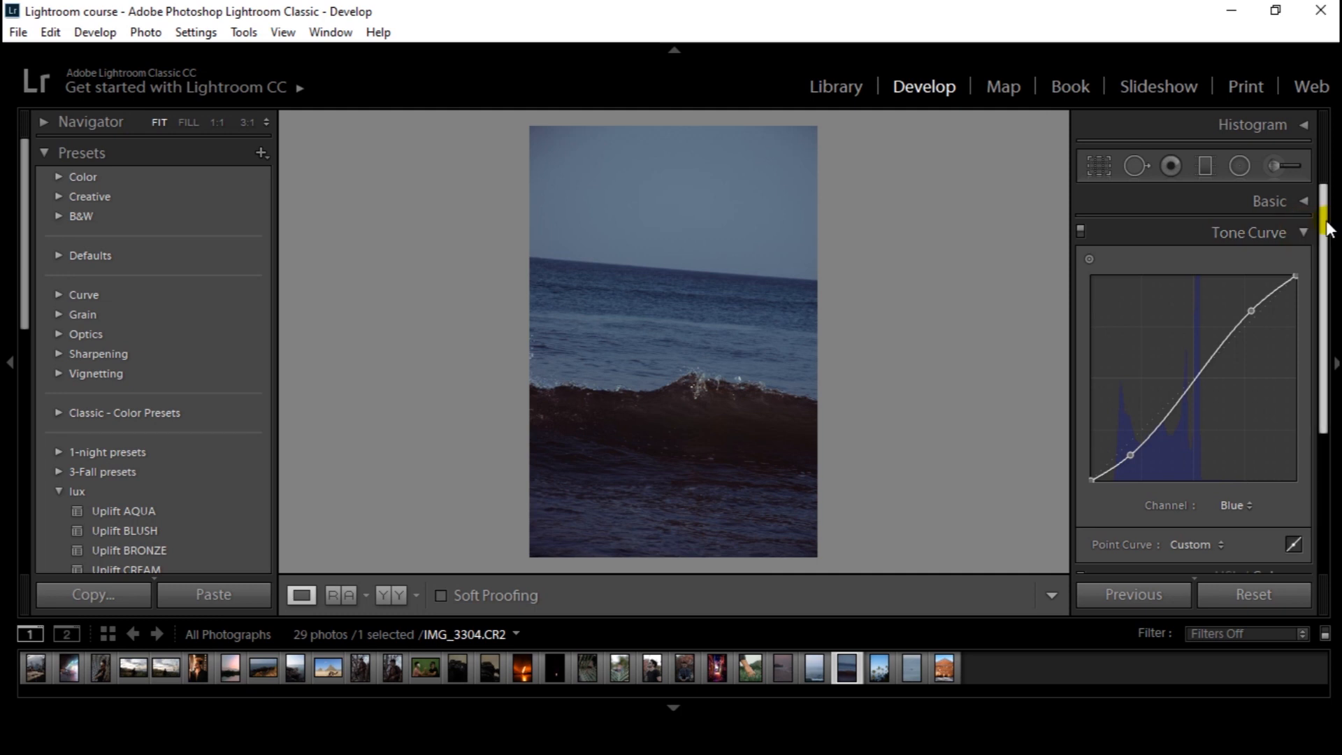
click(1305, 233)
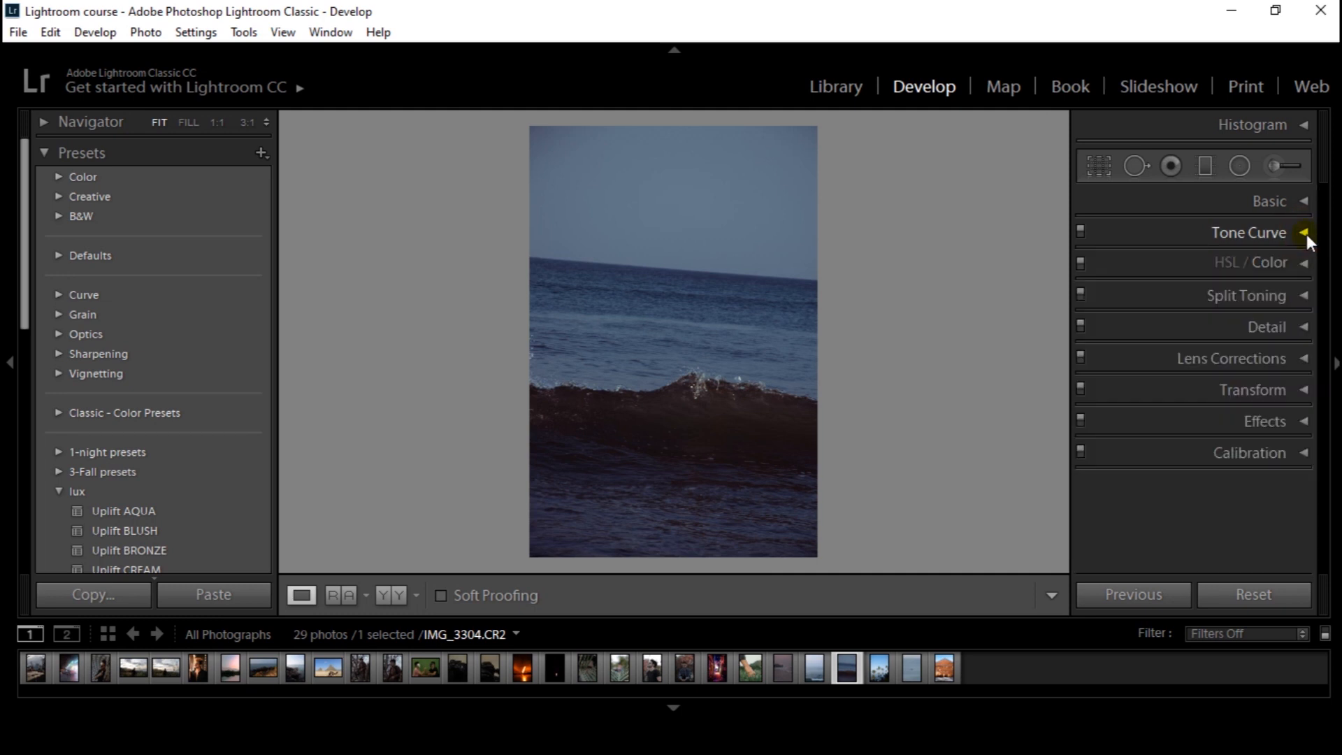
click(1307, 233)
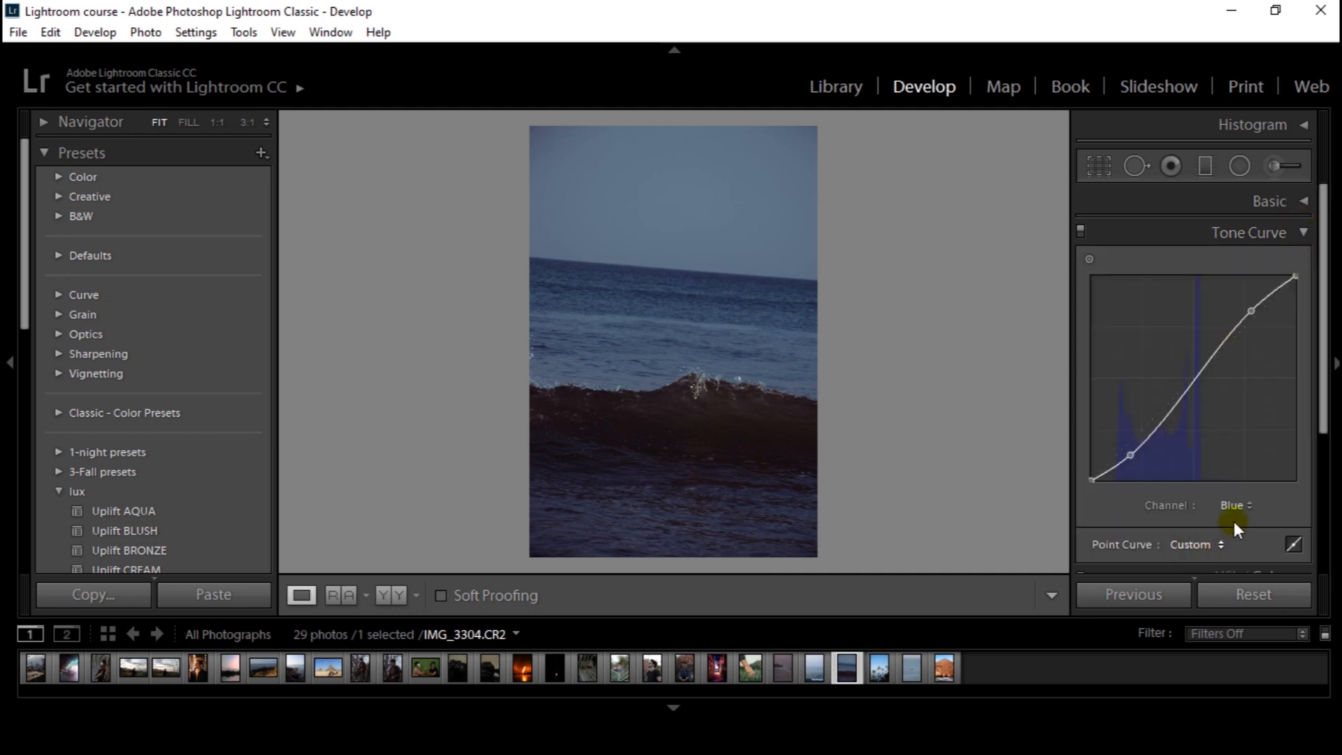
Display the ocean wave photo's combined RGB tone curve instead of the blue channel
click(1247, 509)
click(1306, 233)
click(1304, 233)
click(1302, 234)
click(1236, 504)
click(1233, 524)
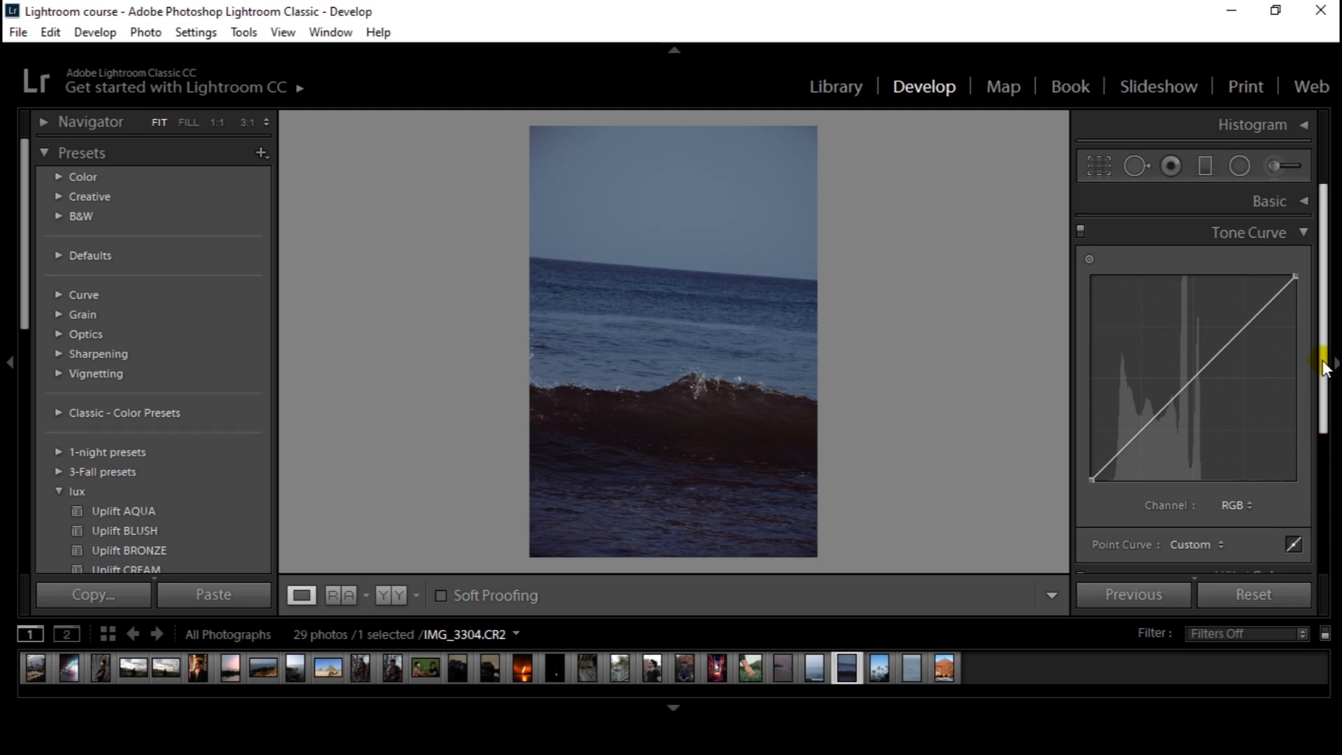